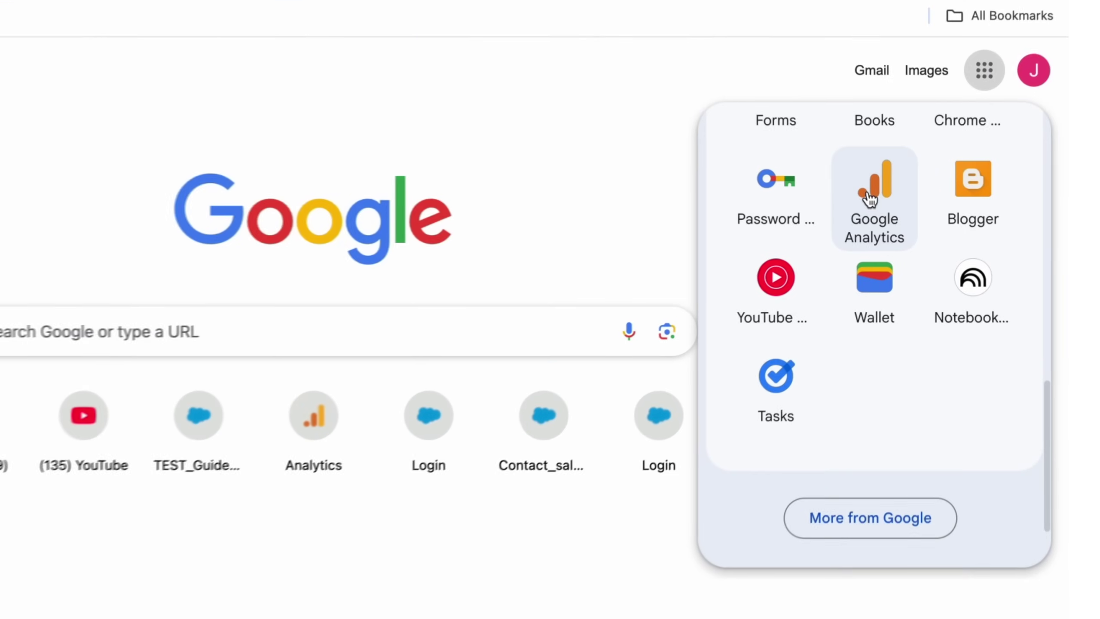
- Launch Google Analytics from Chrome's Google apps launcher
click(866, 195)
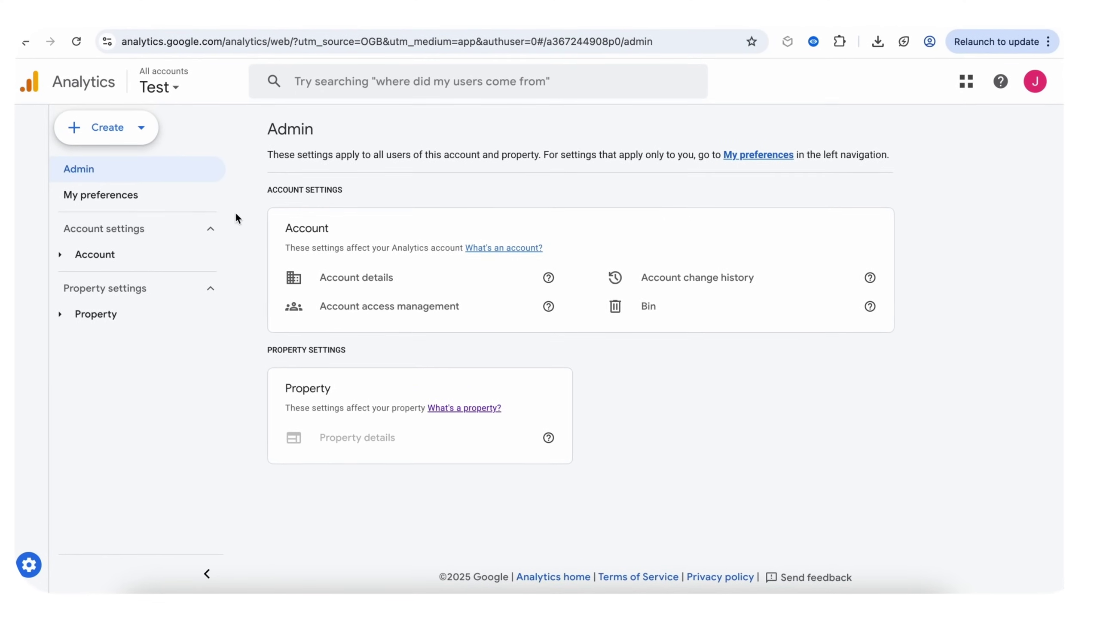
- Start a new account from Admin's Create menu, fill in the account name, and continue
mouse_move(35, 566)
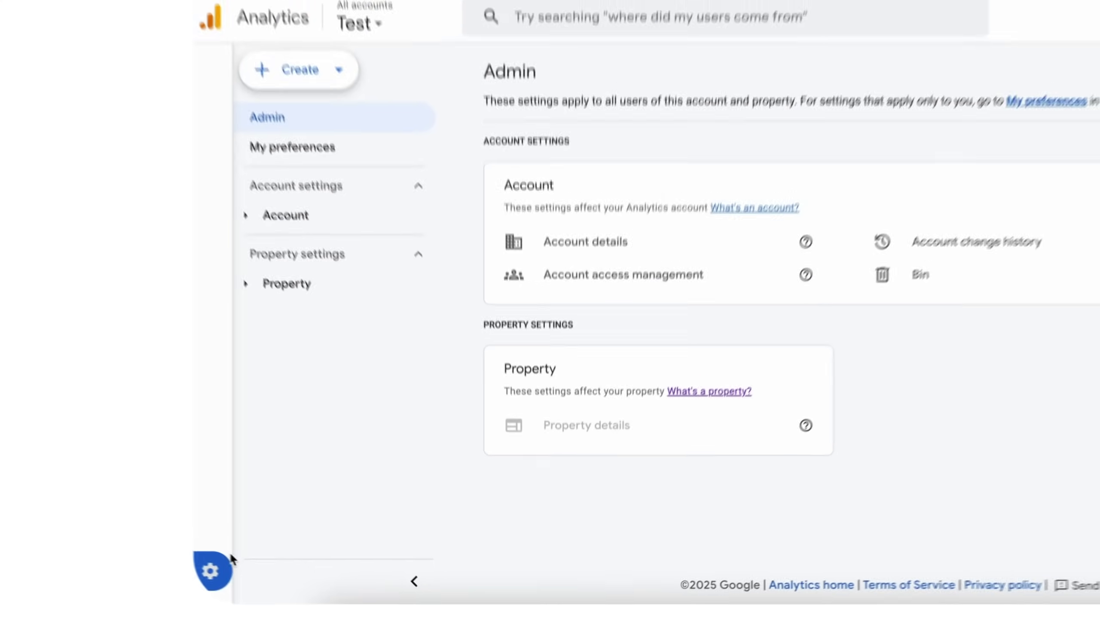
click(319, 117)
click(317, 163)
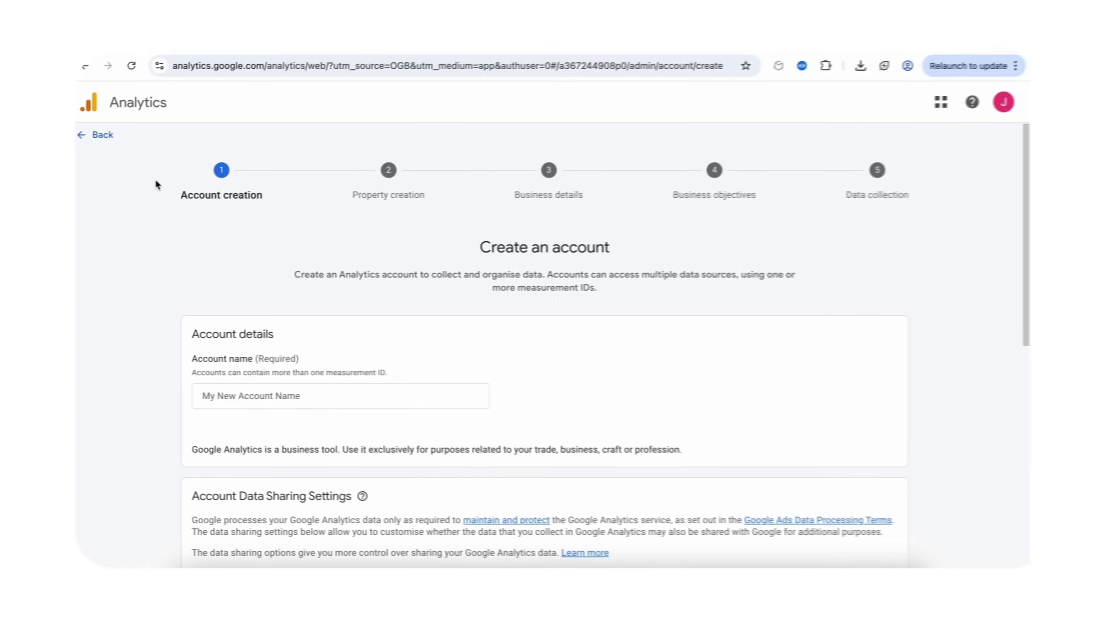
text(Site)
key(BackSpace)
key(BackSpace)
key(BackSpace)
scroll(675, 327, down, 10)
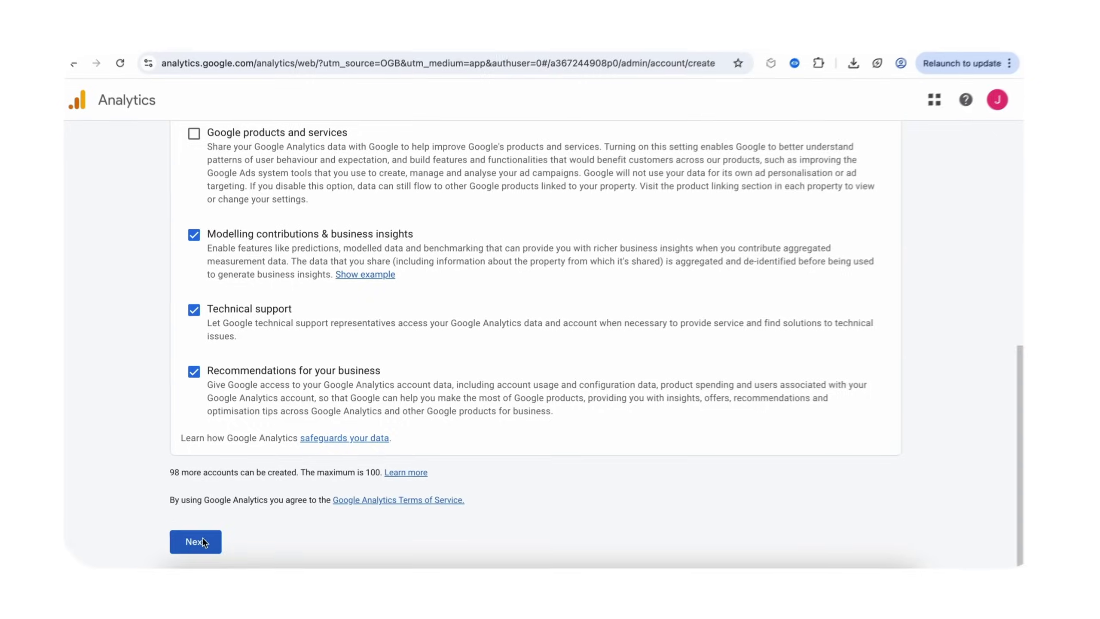
click(195, 538)
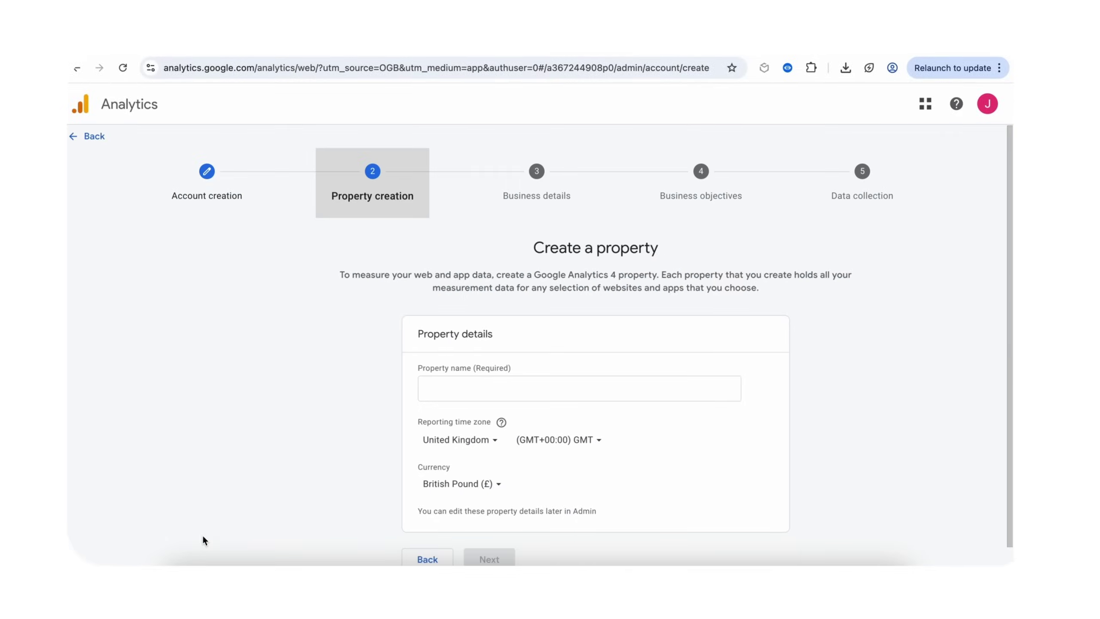
scroll(300, 368, down, 1)
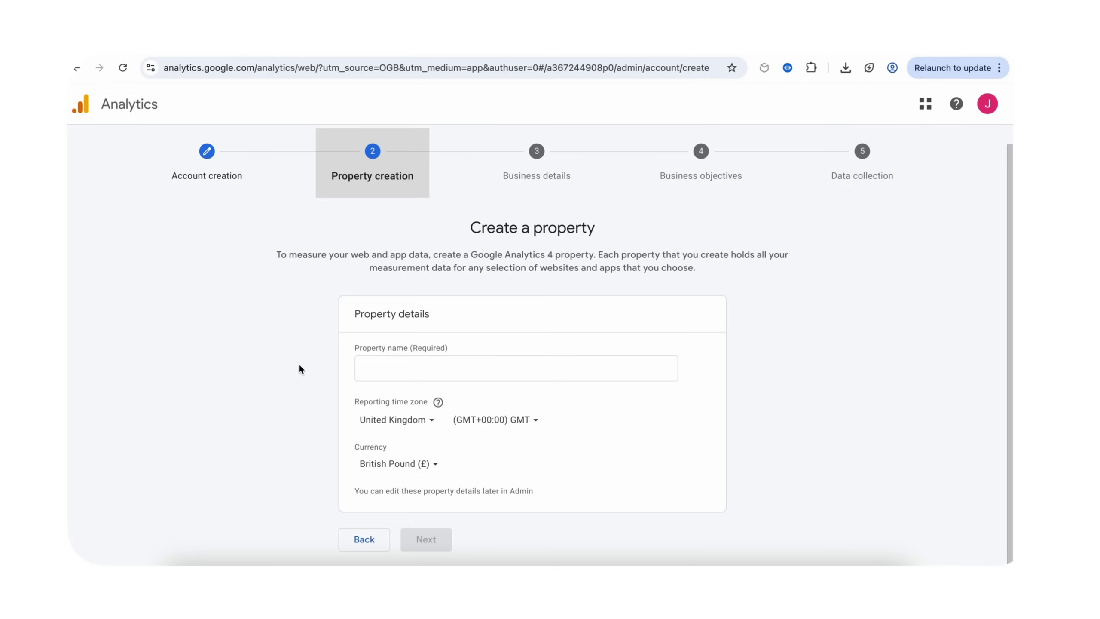
- Name the property 'Experience Site property' and continue
click(373, 368)
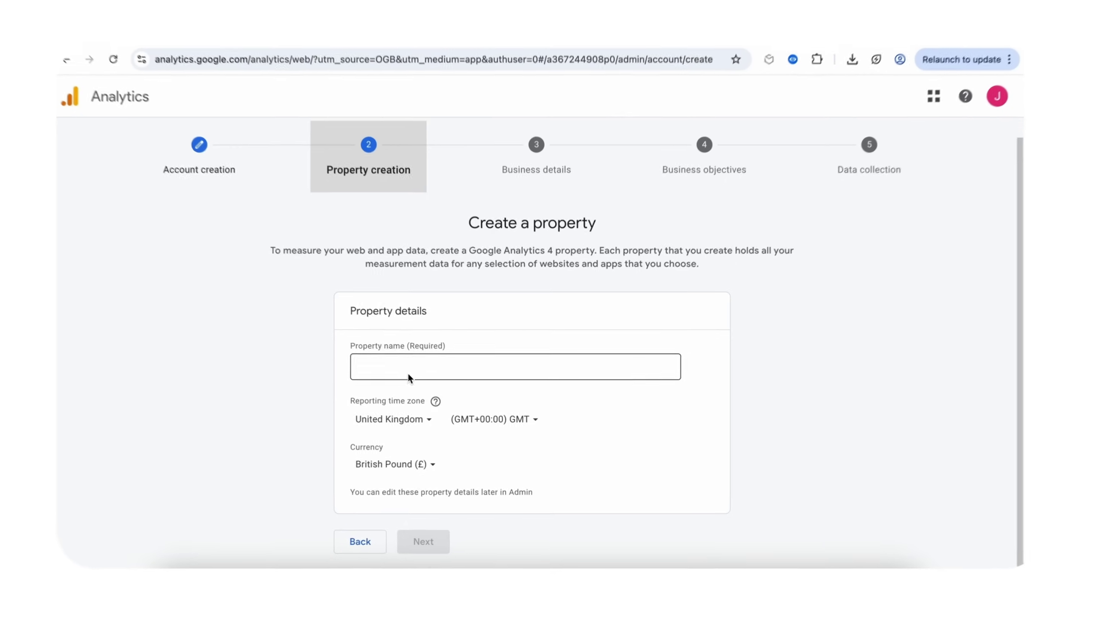
text(Experience Site property)
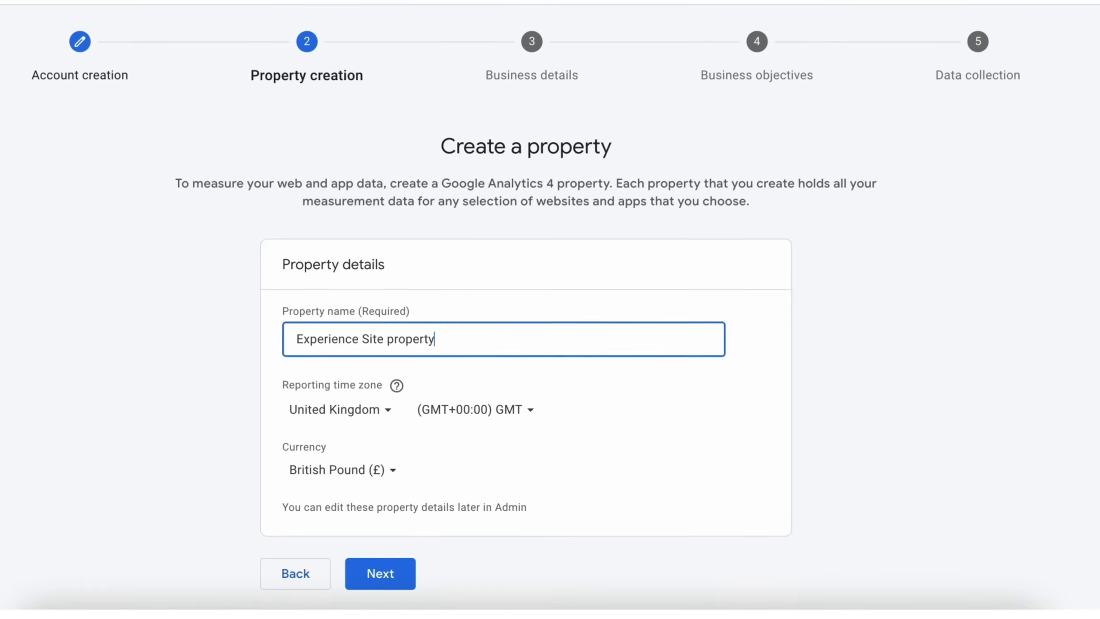
click(392, 564)
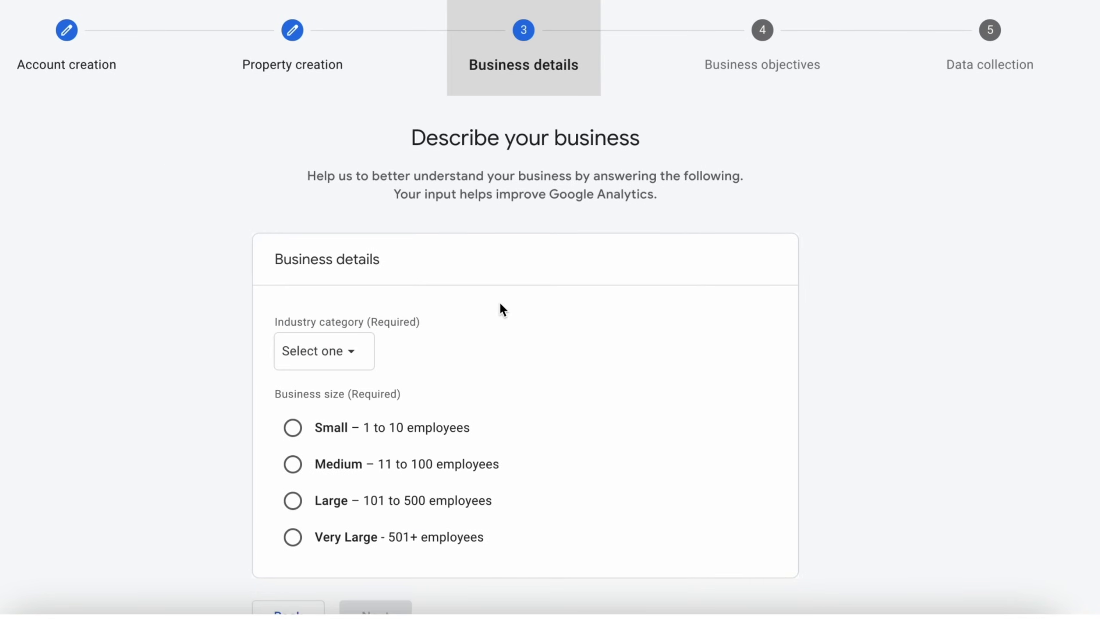
- Choose Health industry, Very Large business size and Other business objectives, then create the property
scroll(476, 301, down, 1)
click(347, 313)
click(372, 395)
scroll(416, 420, down, 1)
click(433, 498)
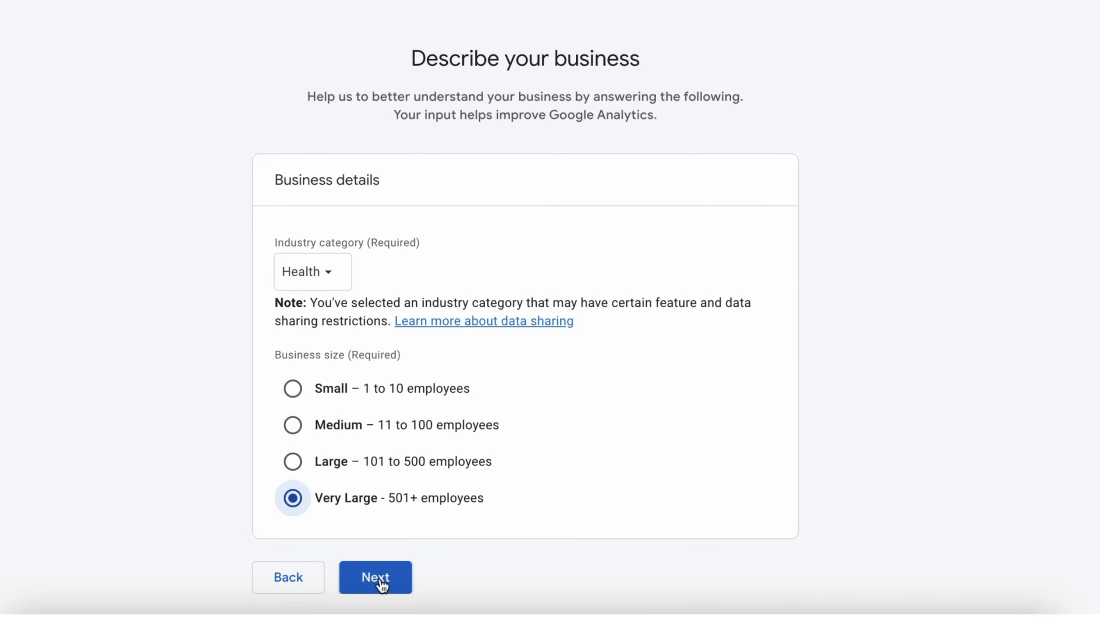
click(380, 580)
scroll(785, 263, down, 3)
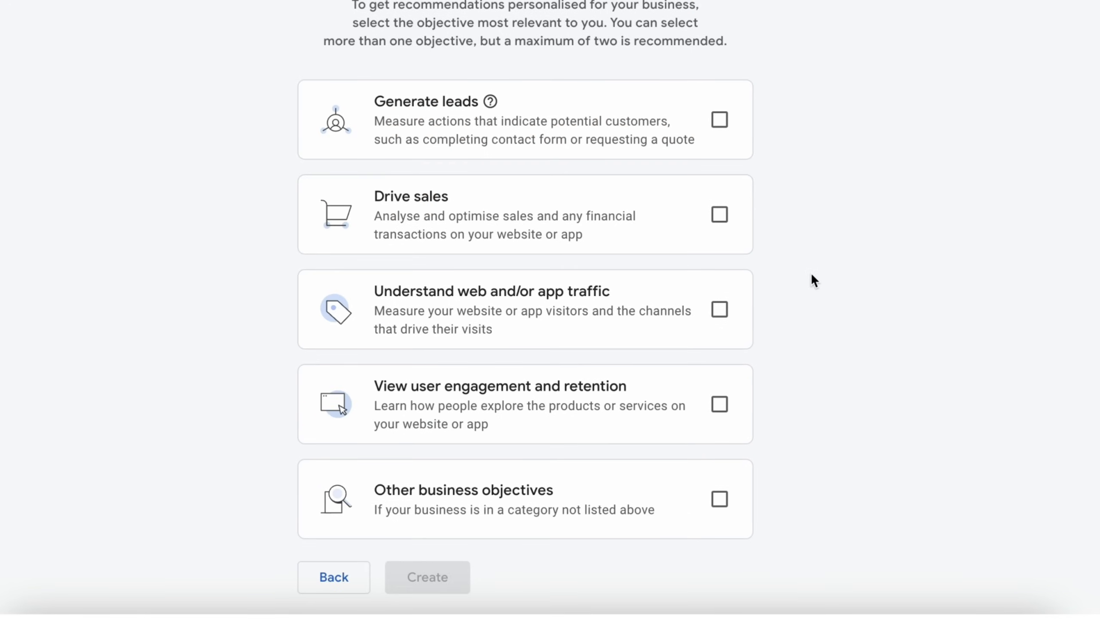
click(719, 499)
click(459, 568)
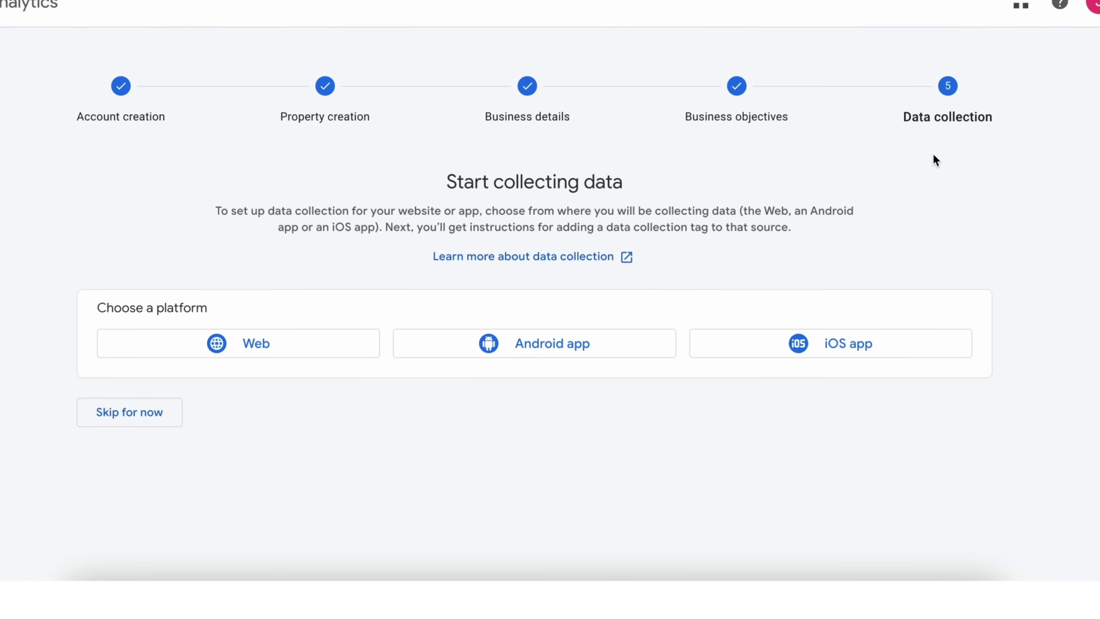
- Skip data collection, go Home, confirm Experience Site is selected, and open its Admin settings
click(117, 414)
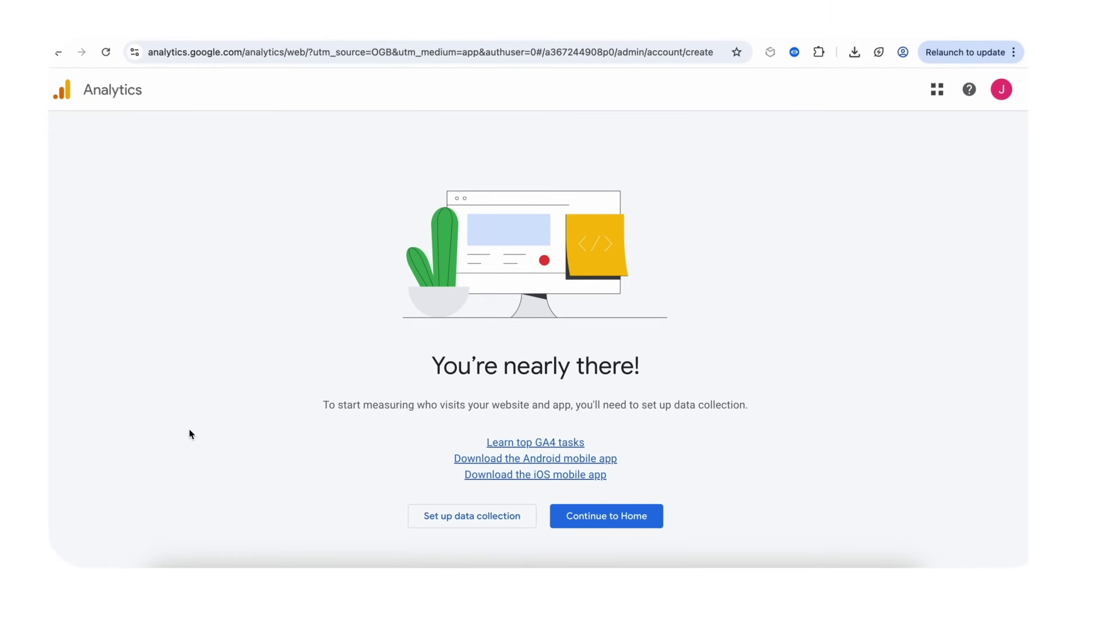
click(628, 516)
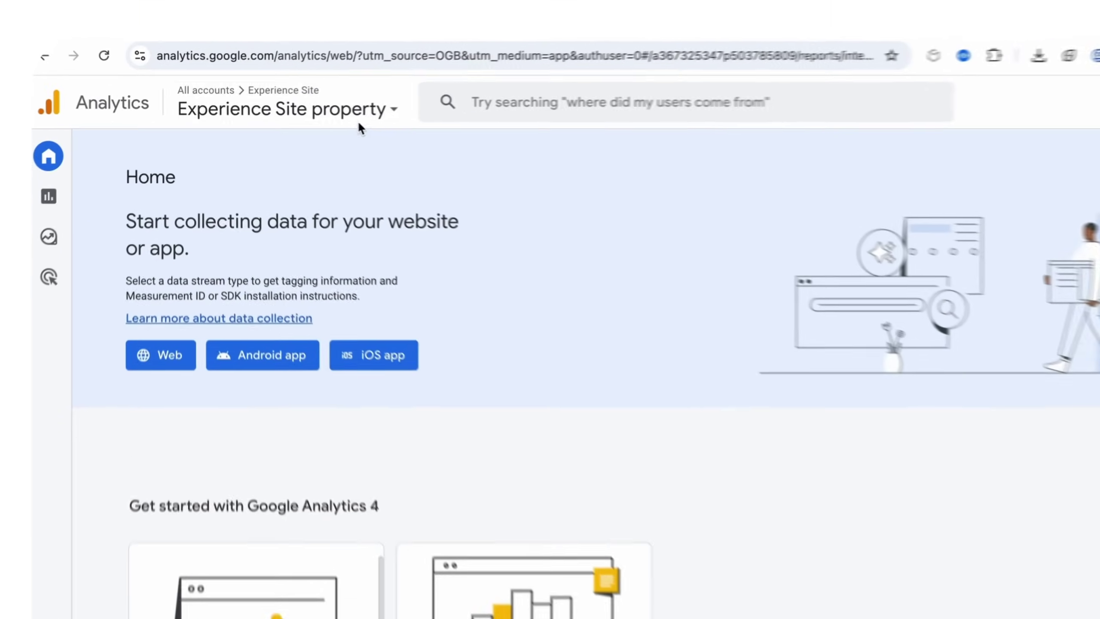
click(381, 109)
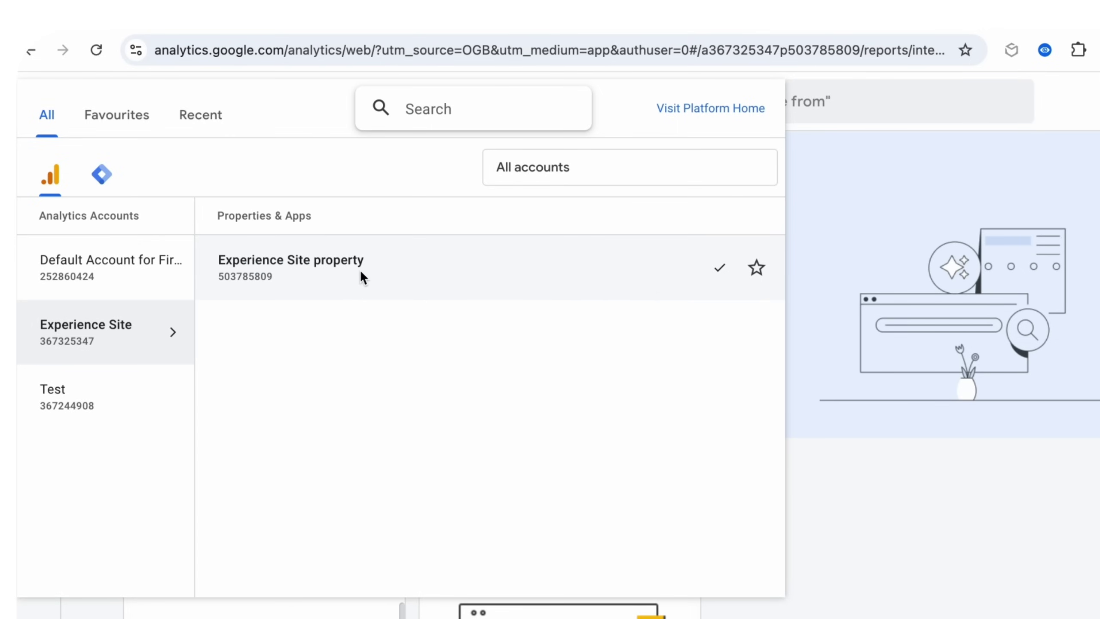
click(905, 478)
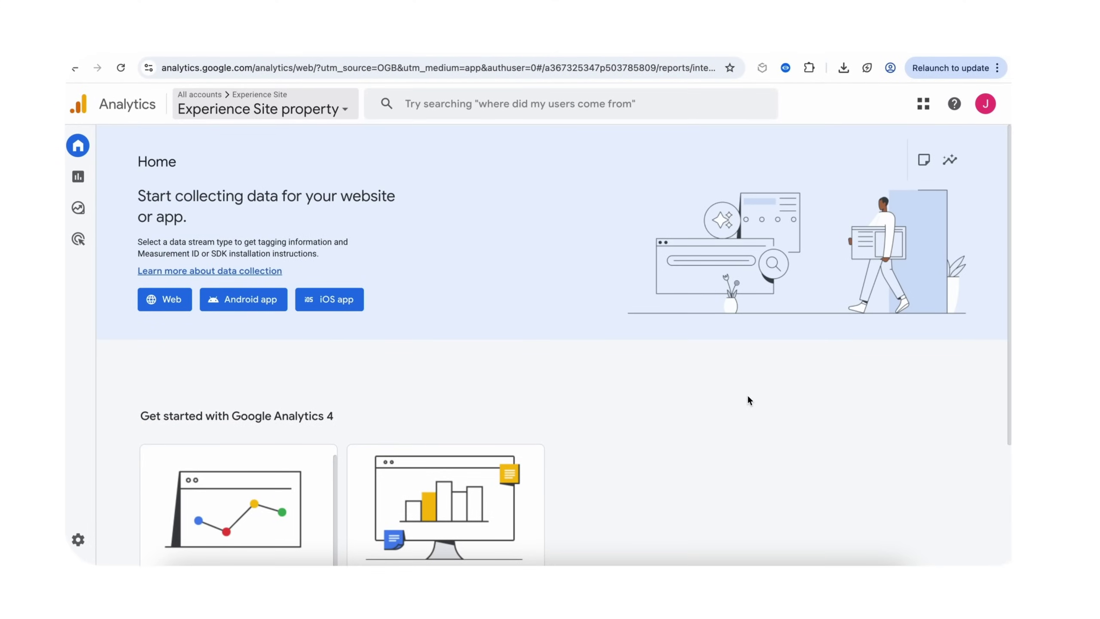
click(78, 539)
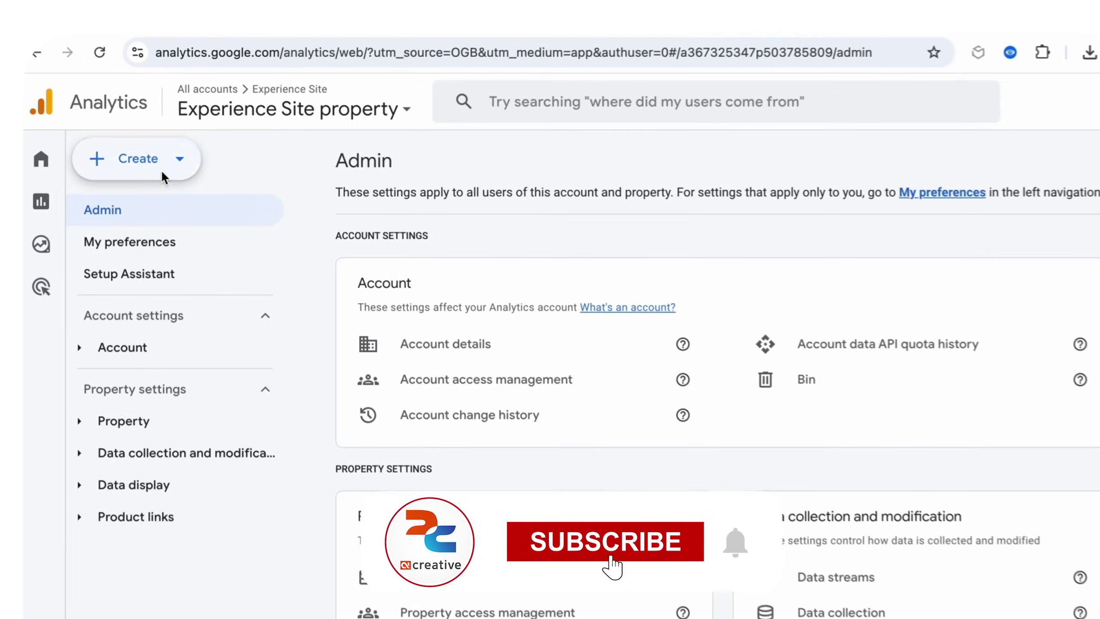
click(172, 149)
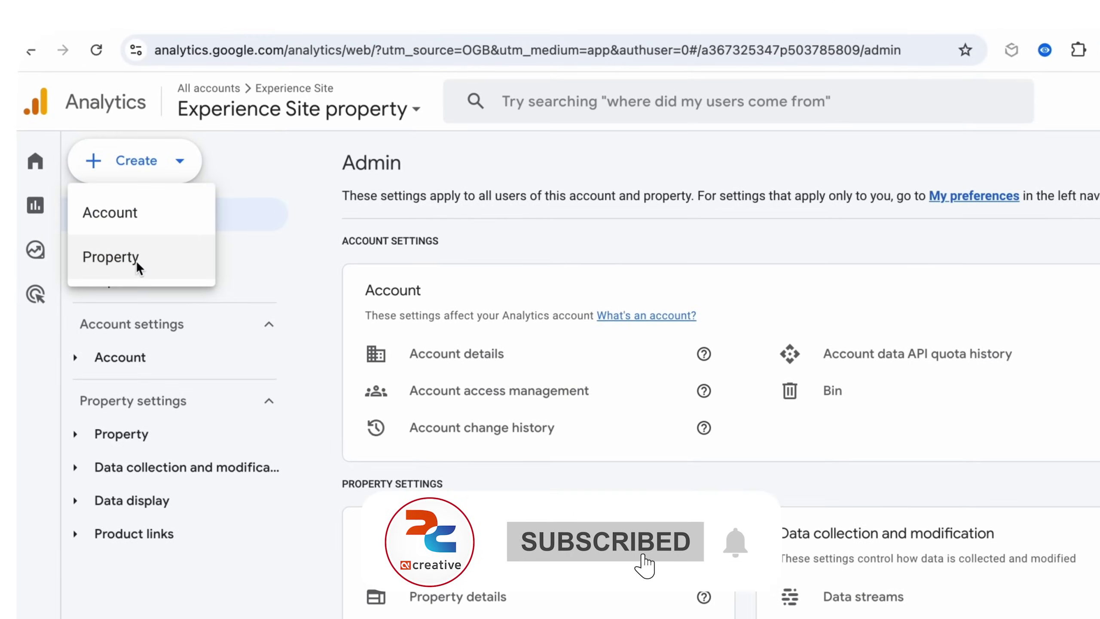
click(125, 258)
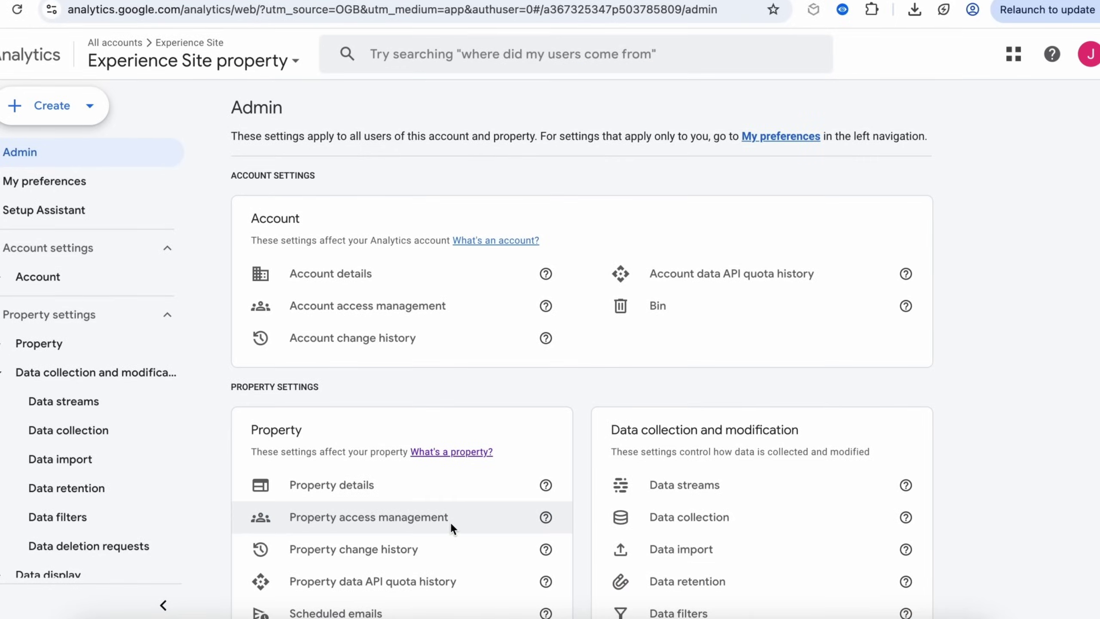
- Add a Web data stream for 2creativesolutions4.my.site.com/grantportal named 'Grant Making'
click(31, 372)
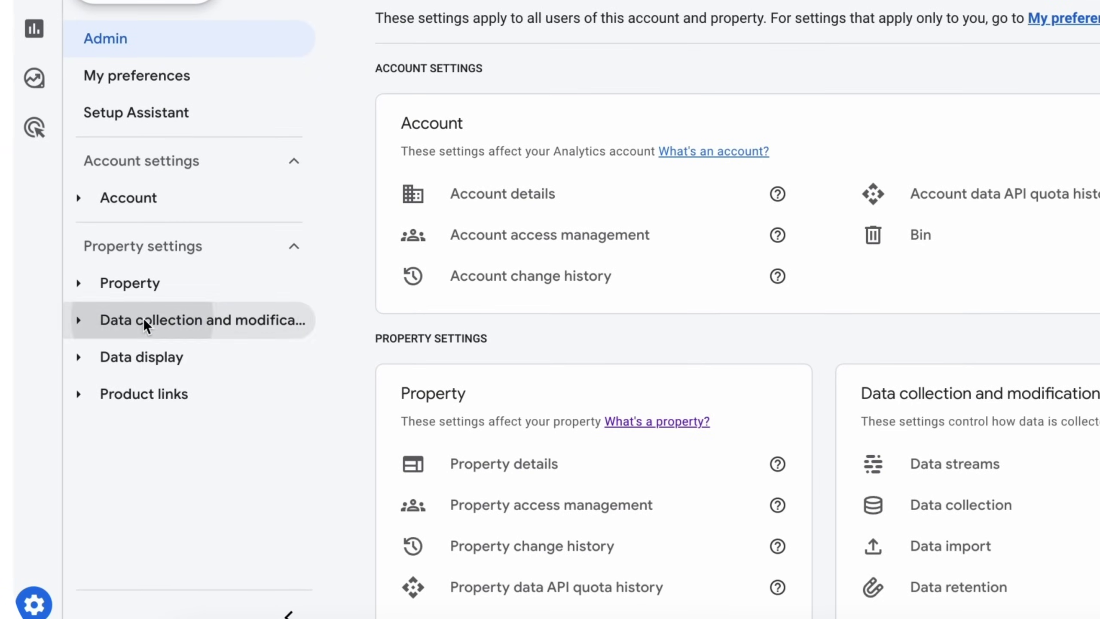
click(50, 372)
click(158, 360)
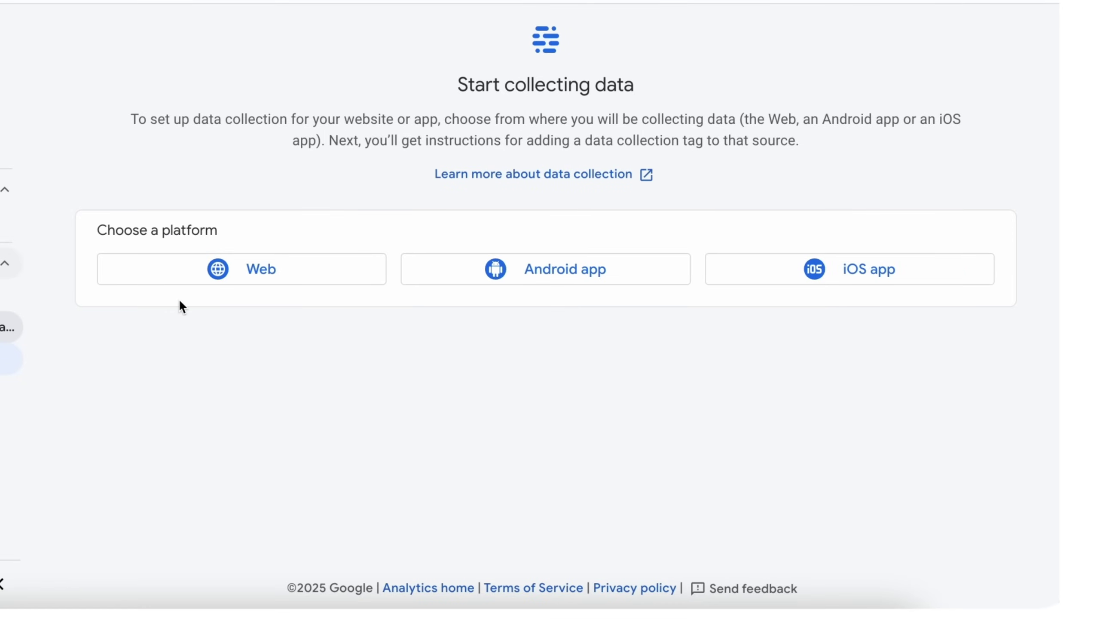
click(223, 280)
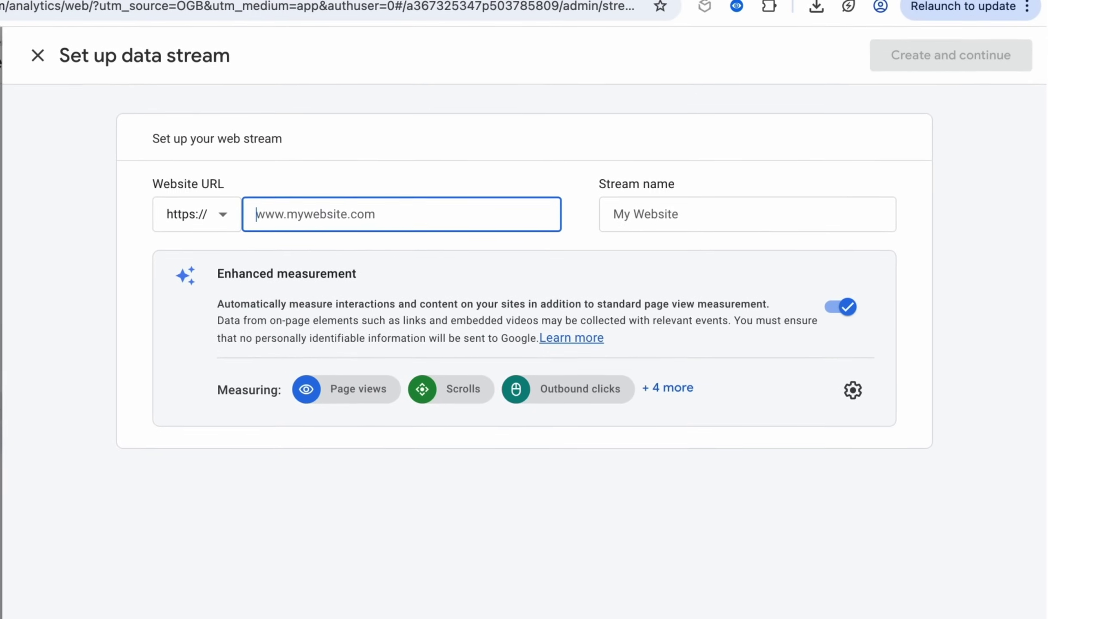
text(2creativesolutions4.my.site.com/grantportal)
click(630, 217)
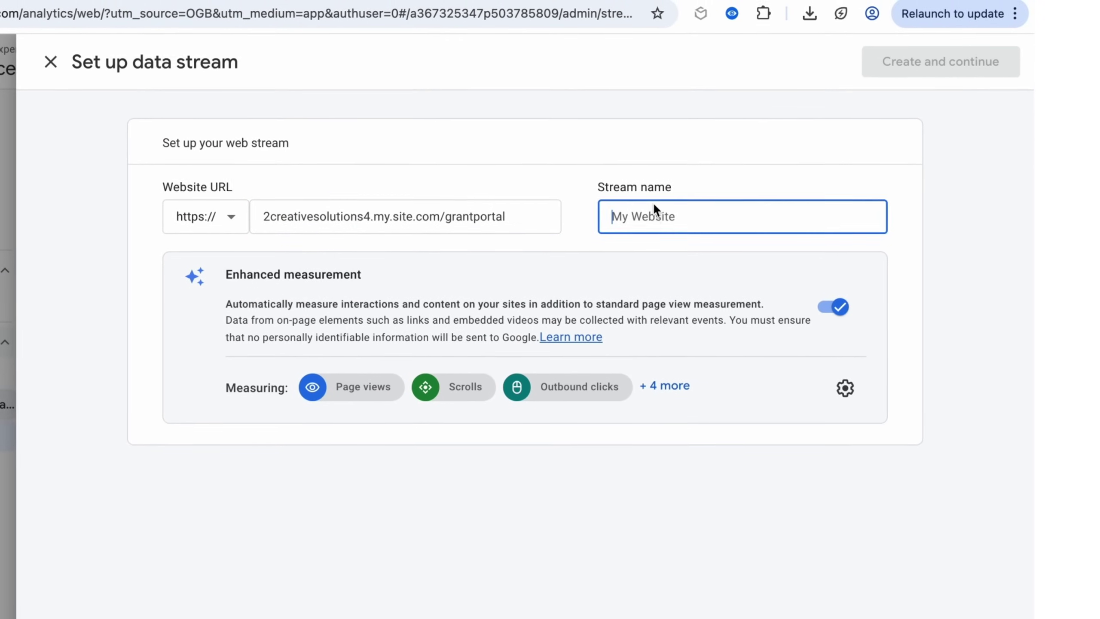
text(Grant Making)
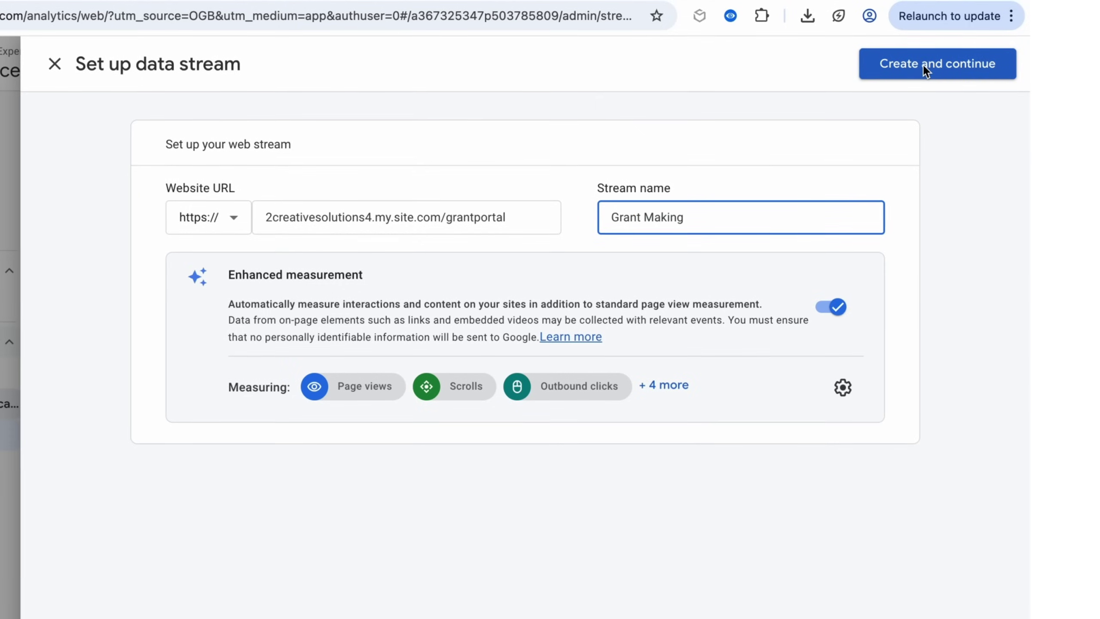
click(923, 65)
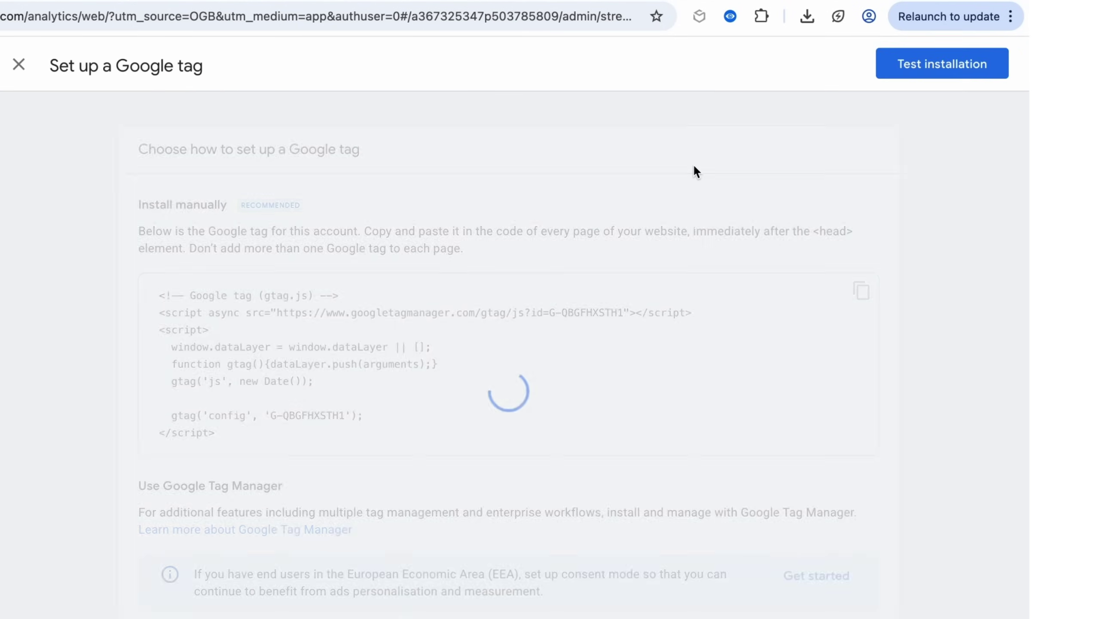
- Close the tag setup panel and copy the Grant Making measurement ID
click(19, 65)
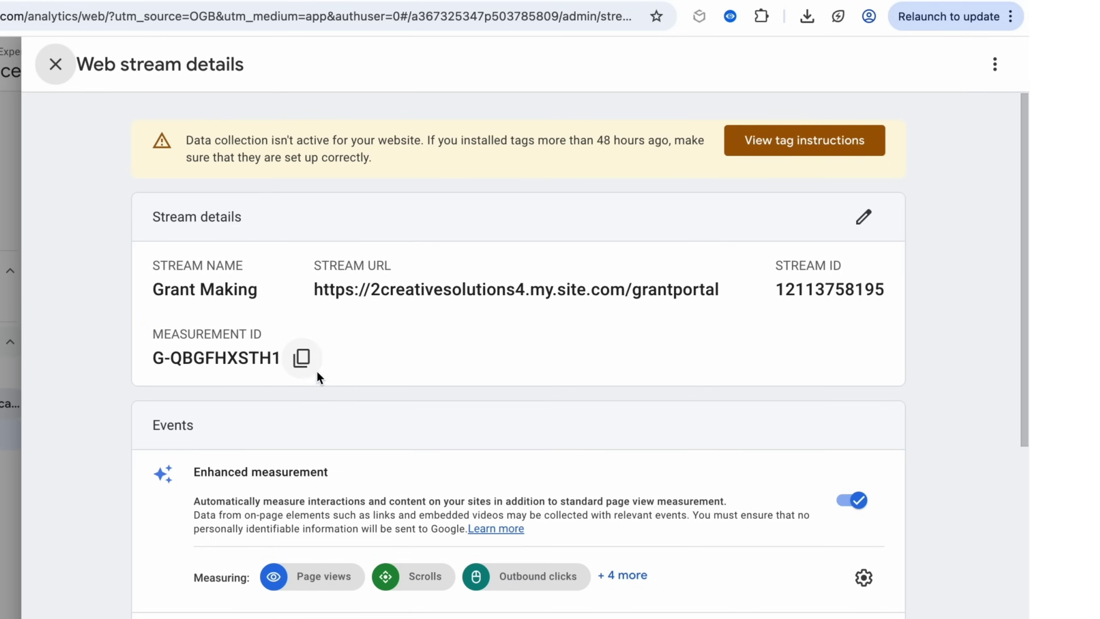
click(303, 361)
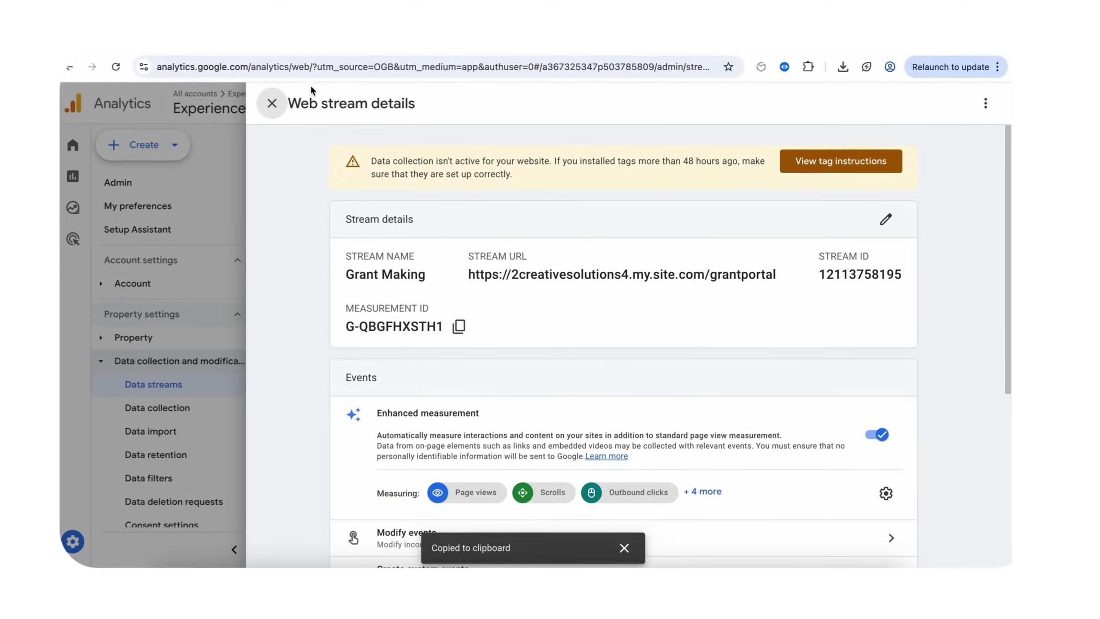
- In Experience Builder's Security & Privacy settings, choose Relaxed CSP as the security level
click(331, 53)
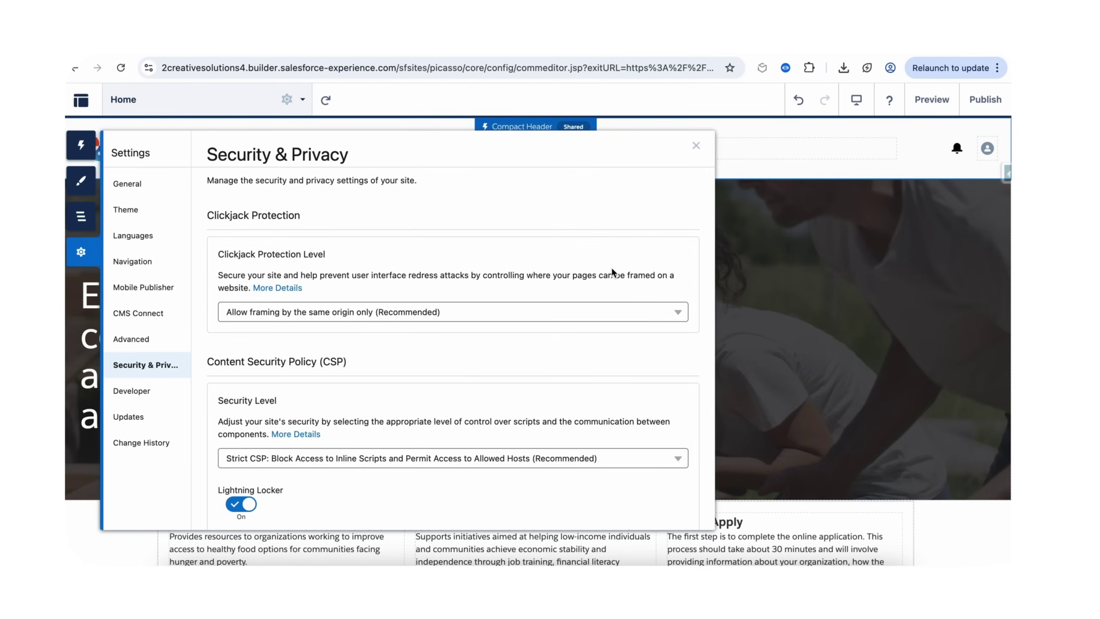
click(809, 287)
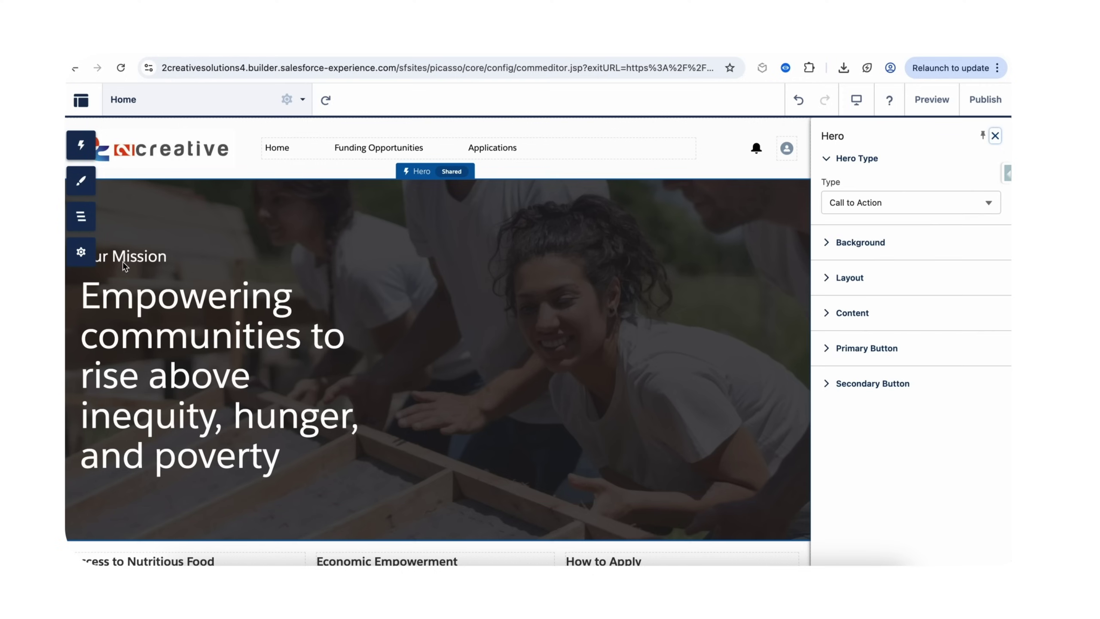
click(80, 252)
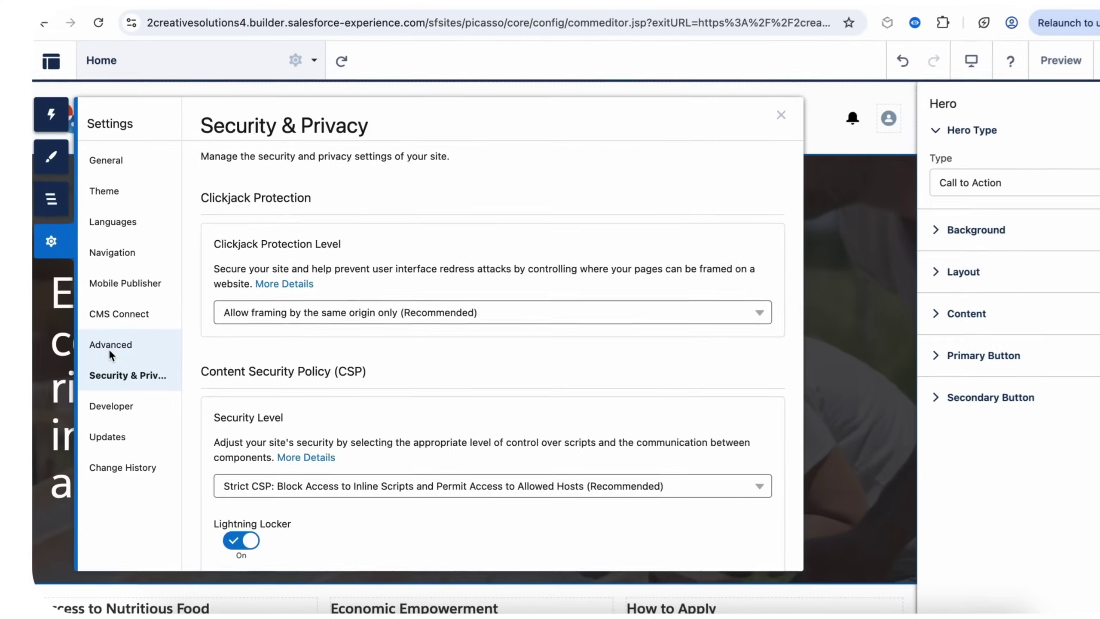
click(114, 345)
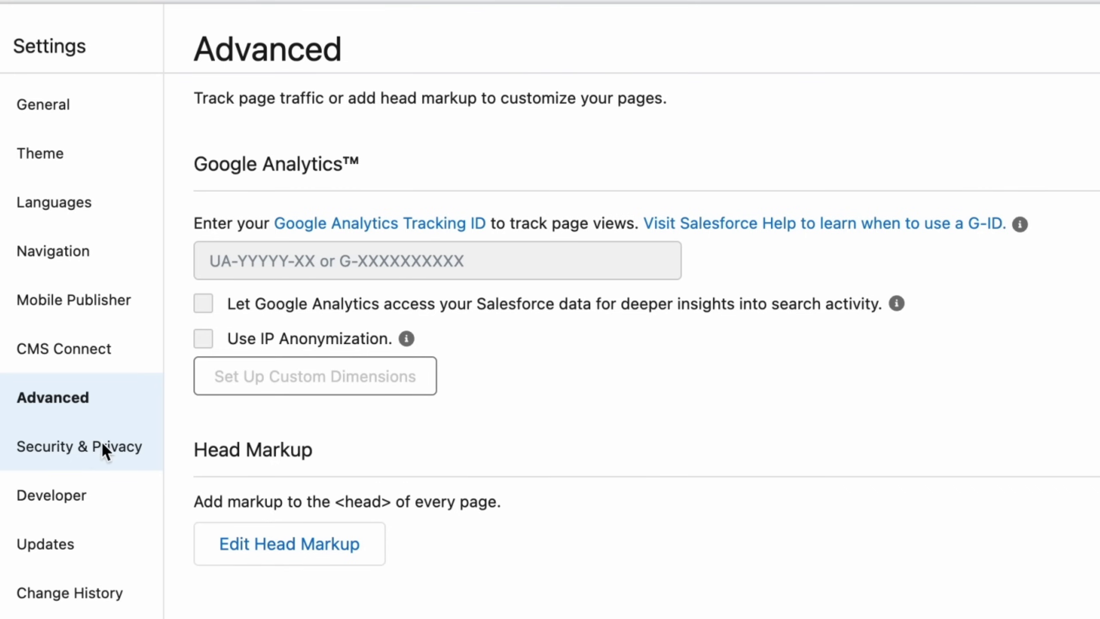
click(57, 448)
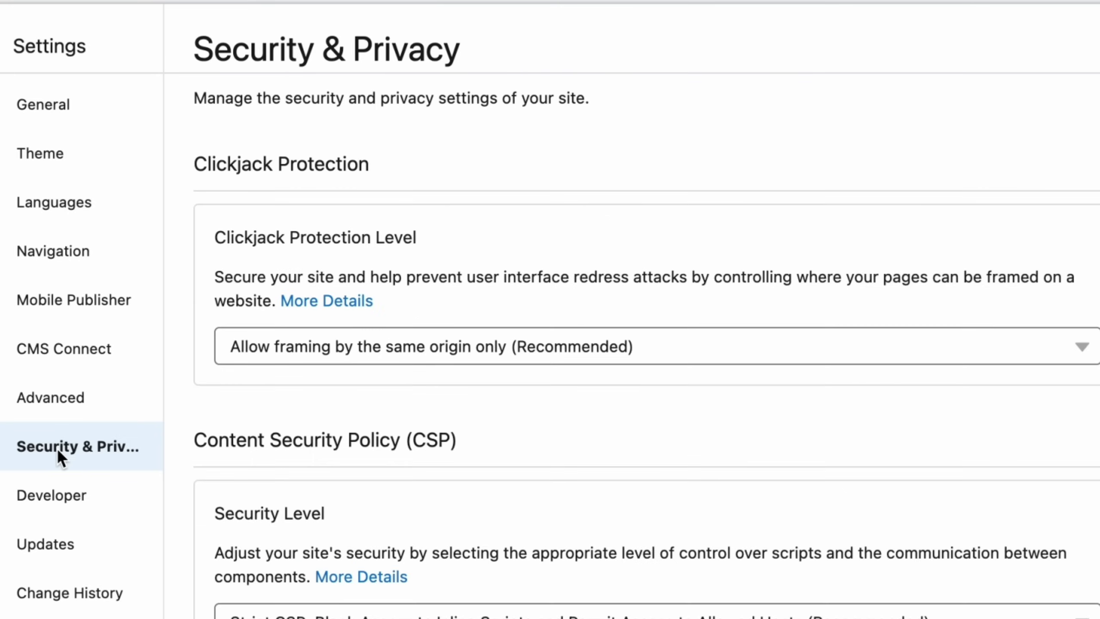
scroll(505, 394, down, 2)
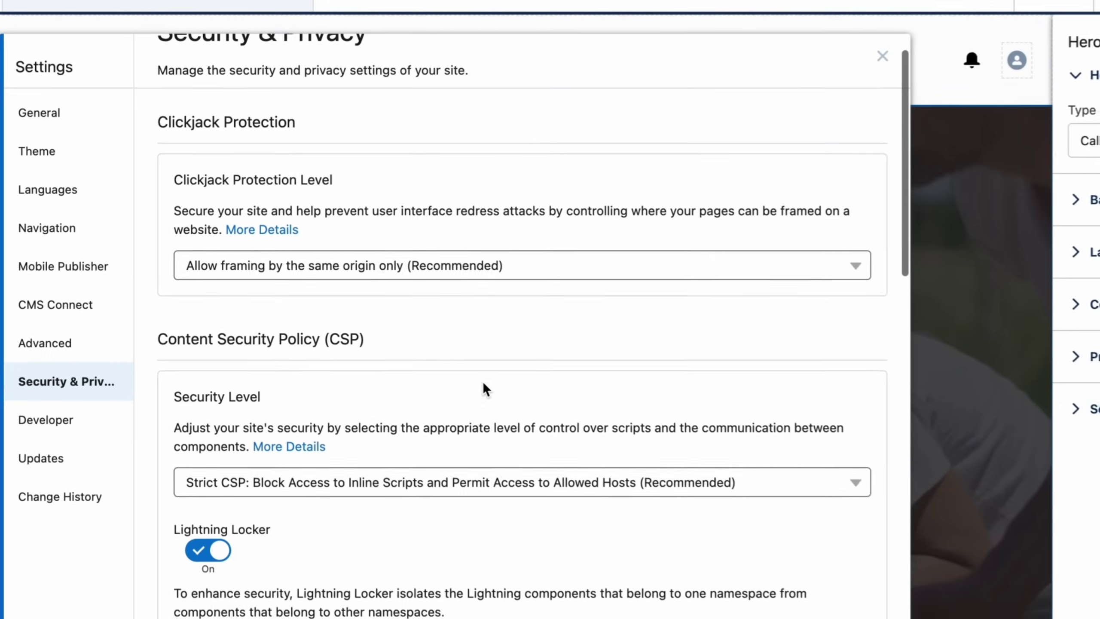
scroll(366, 385, down, 2)
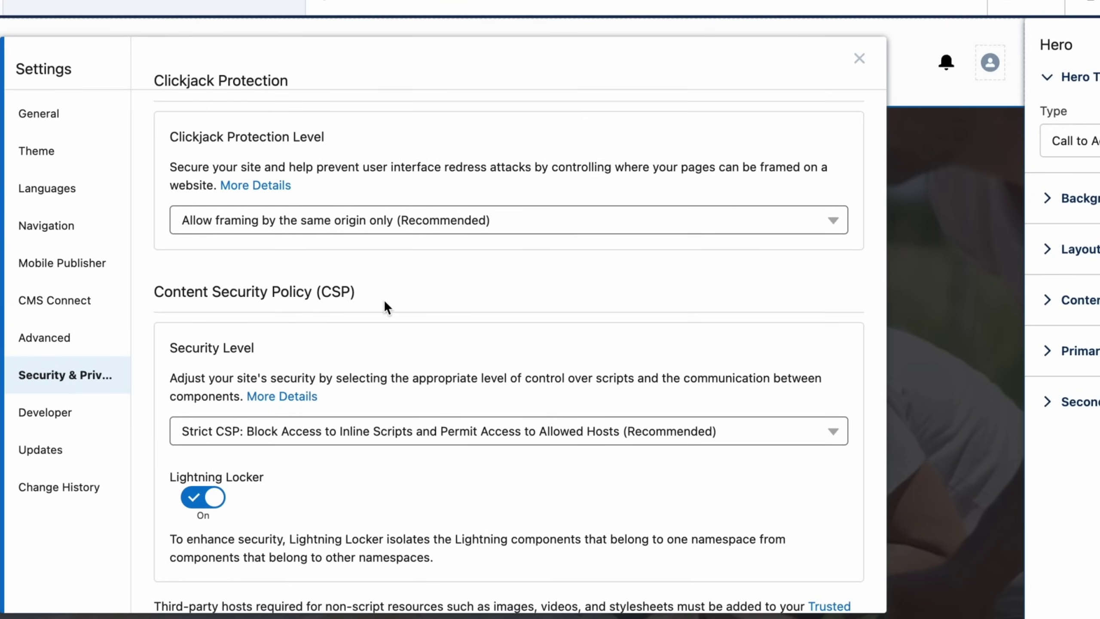
scroll(455, 300, down, 2)
scroll(349, 443, down, 2)
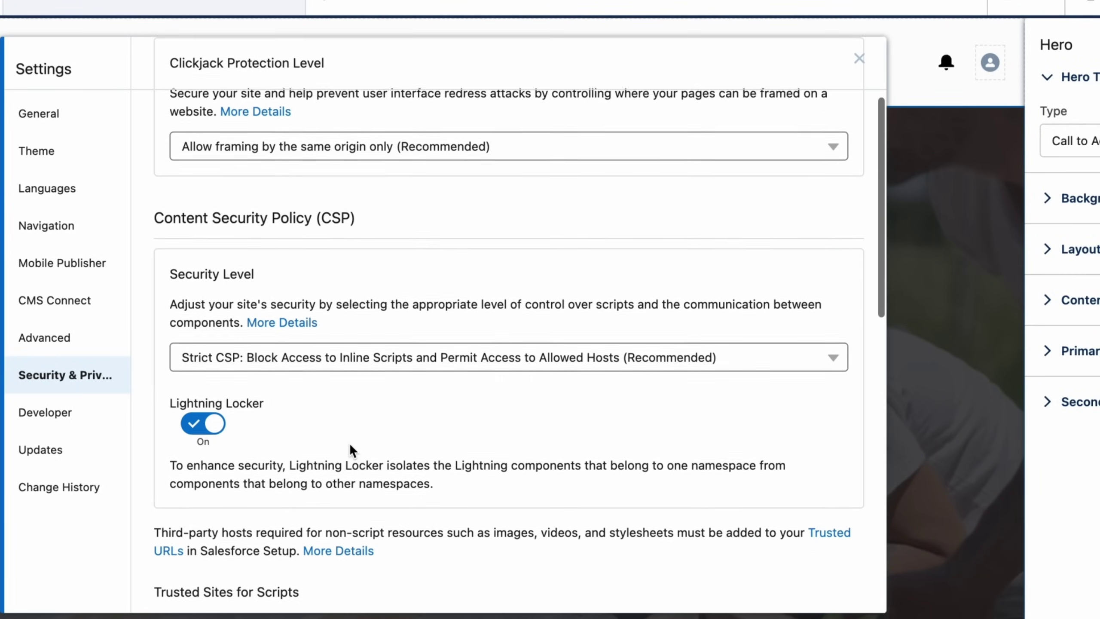
click(268, 363)
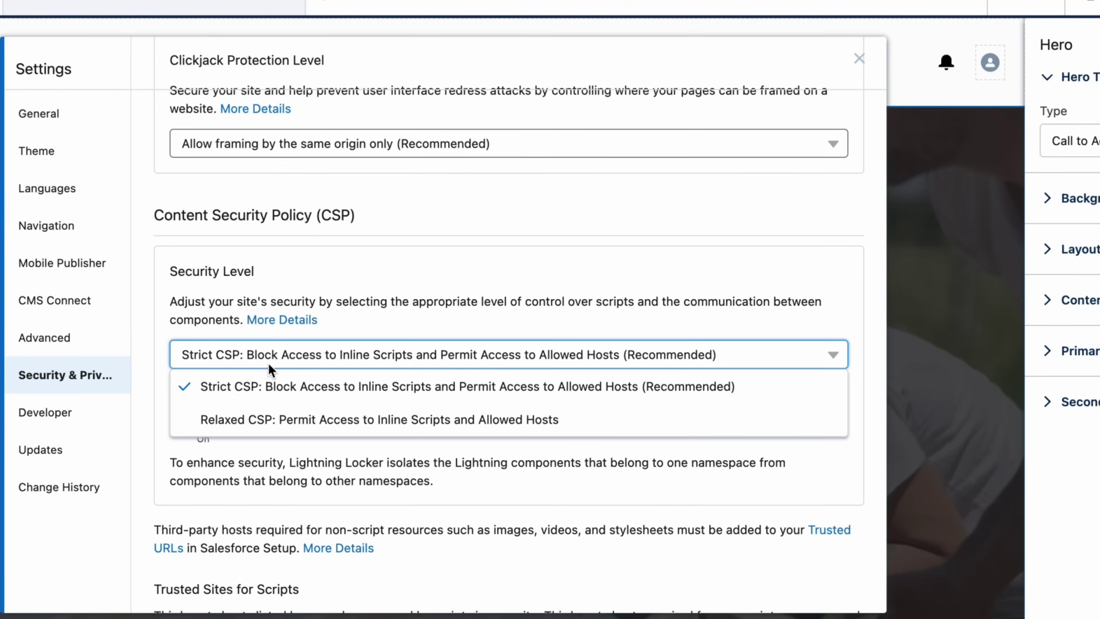
click(243, 417)
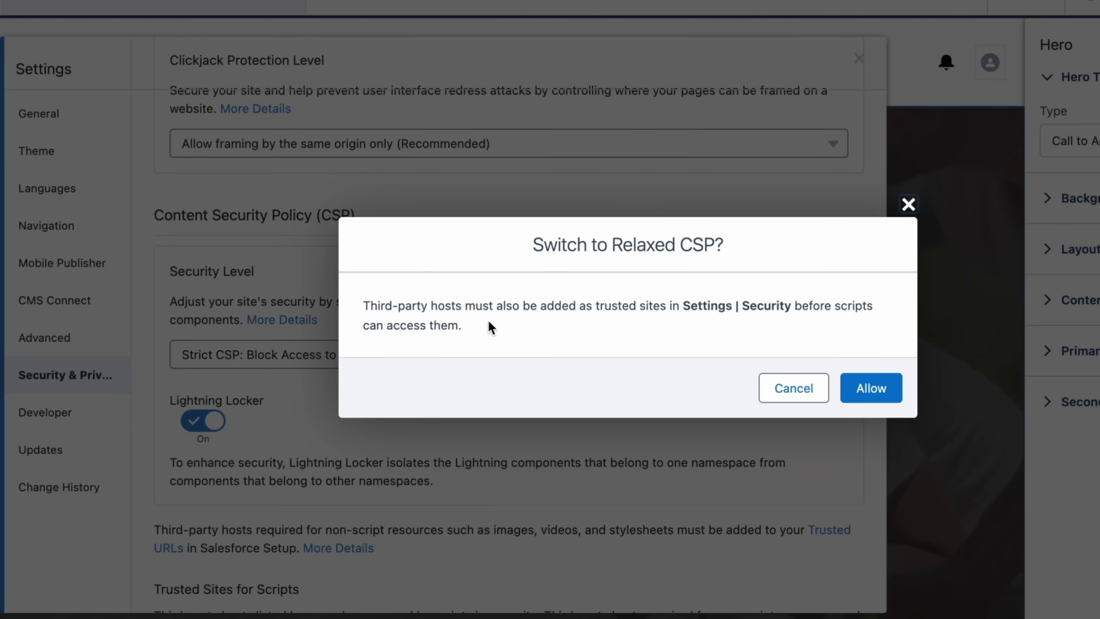
- Allow the switch from Strict to Relaxed CSP
click(870, 387)
click(24, 340)
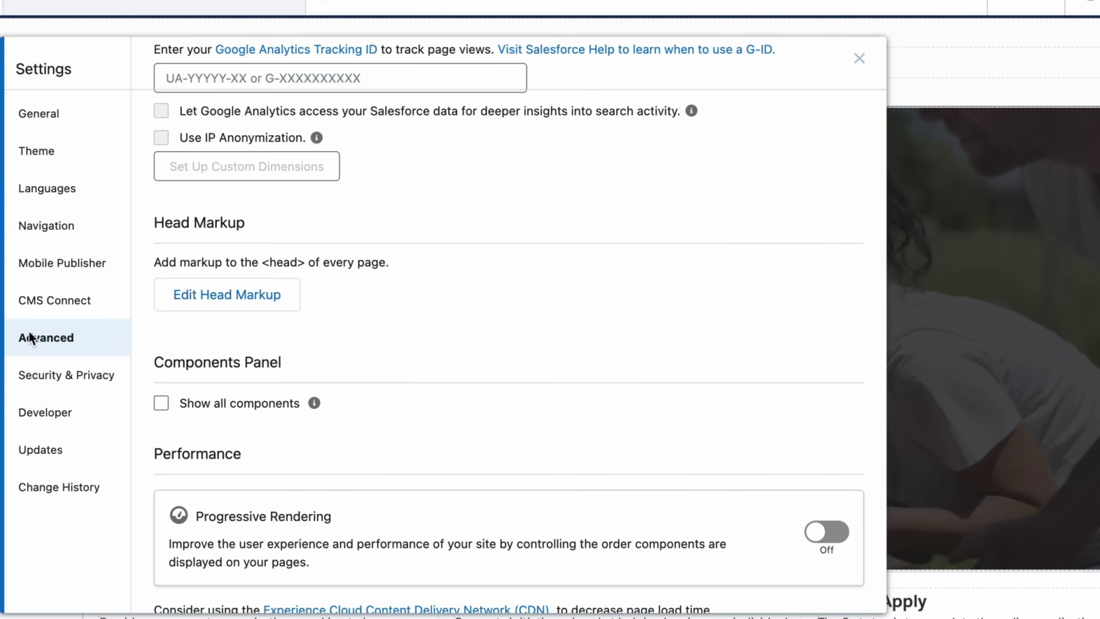
scroll(368, 204, up, 4)
- Paste the Grant Making measurement ID as the Google Analytics tracking ID and acknowledge the hosts notice
click(261, 234)
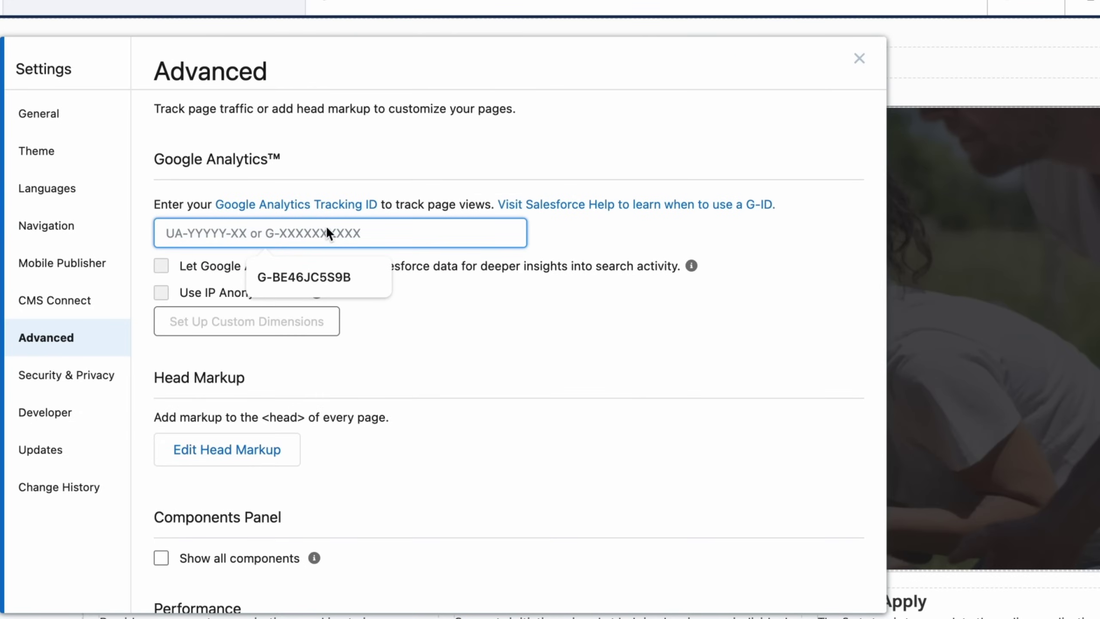
key(super+v)
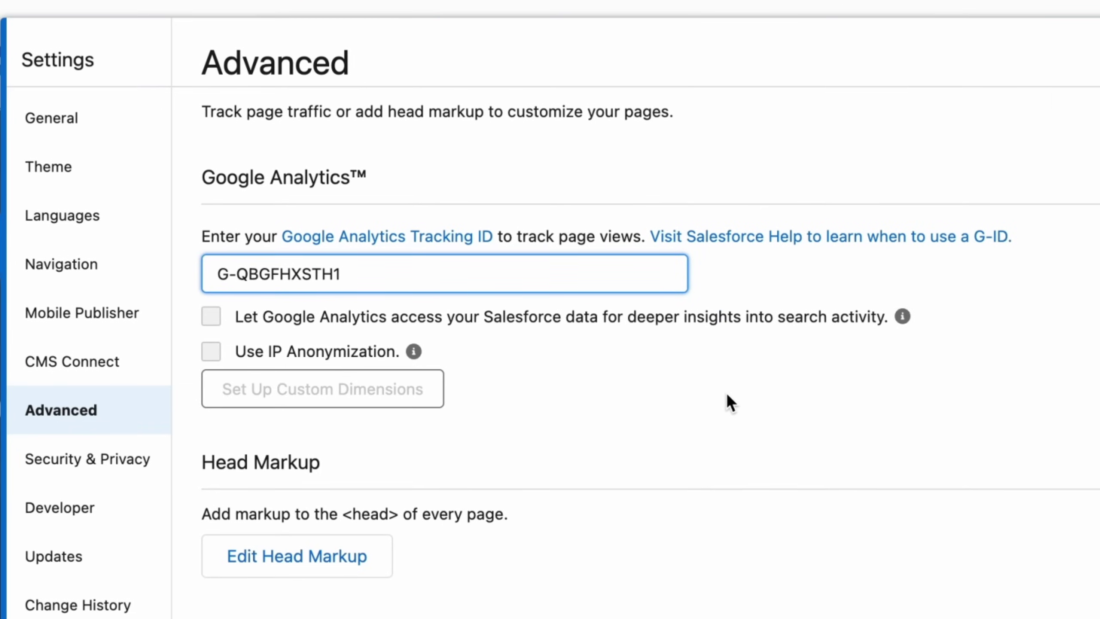
click(725, 392)
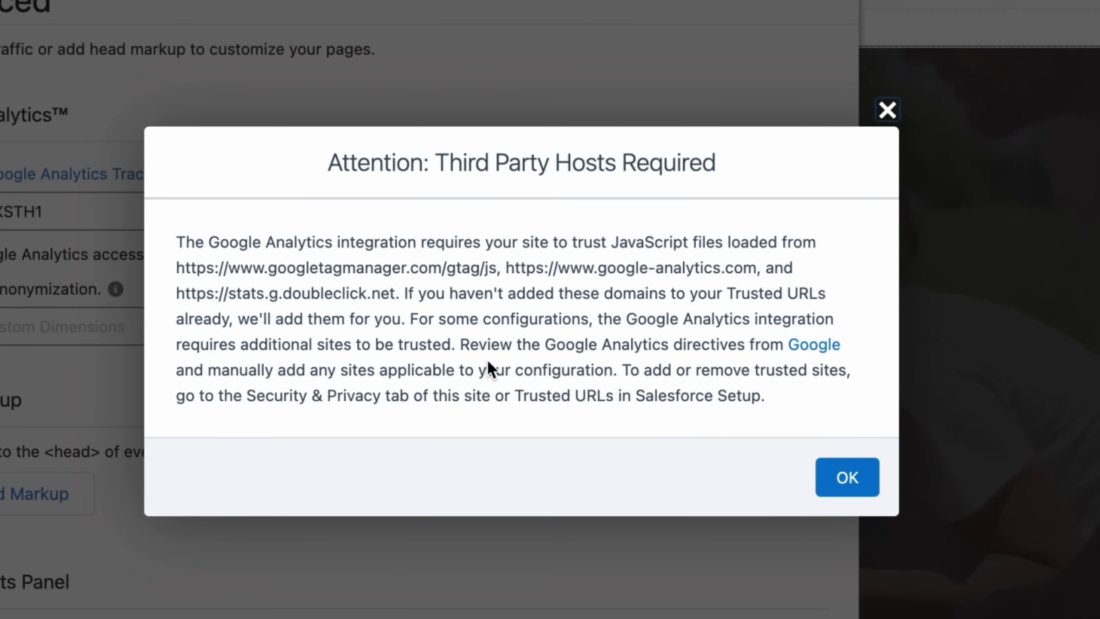
click(854, 469)
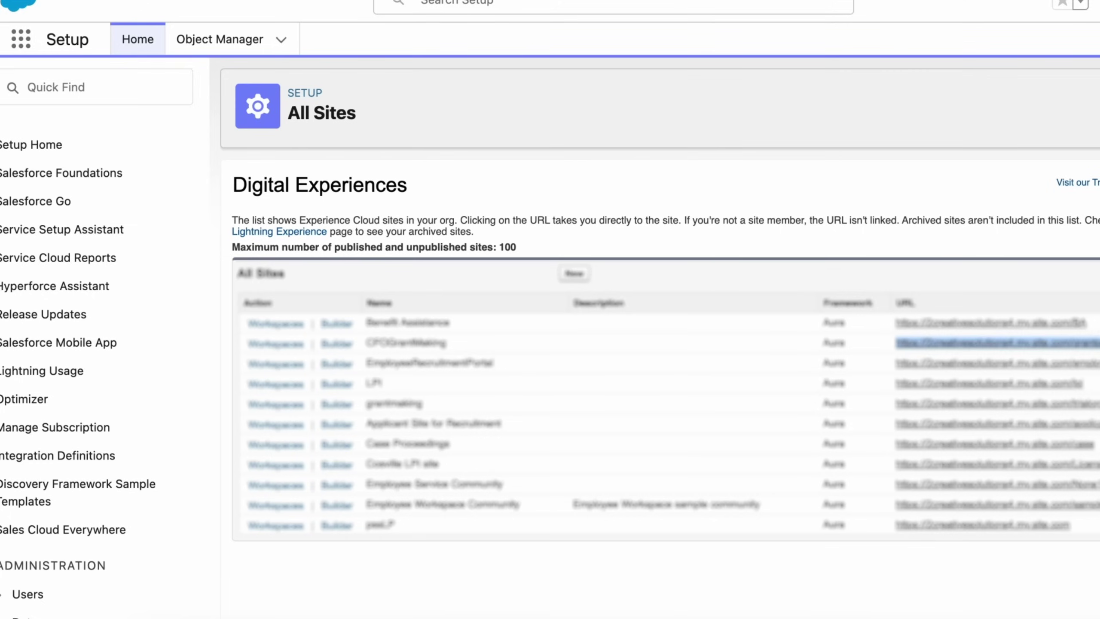
- Search Setup's Quick Find for 'tru' to locate Trusted URLs
click(74, 80)
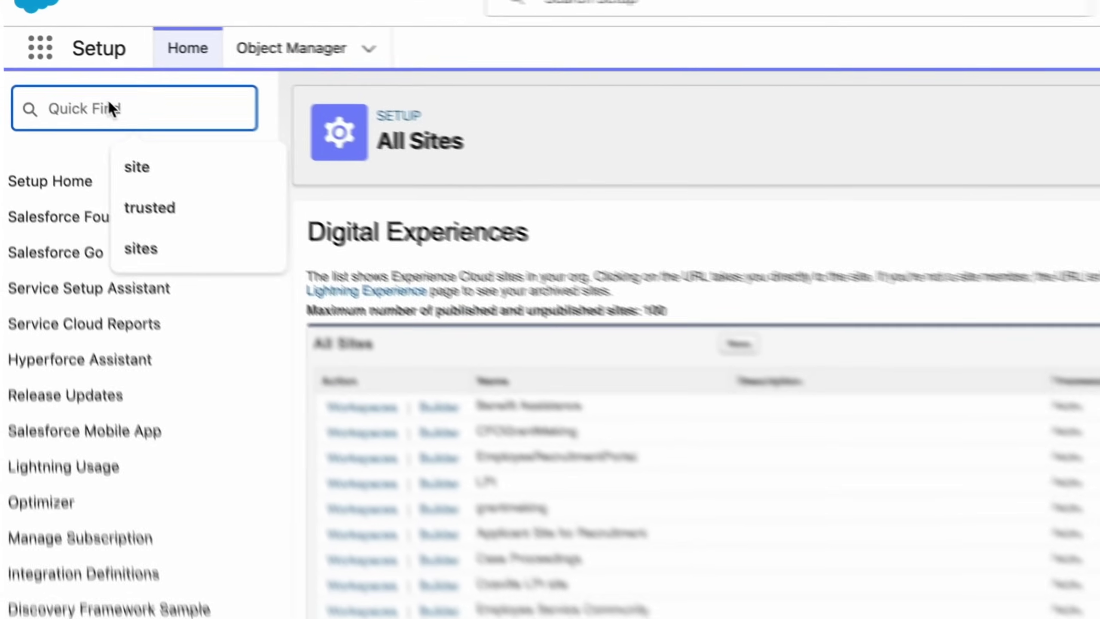
text(tru)
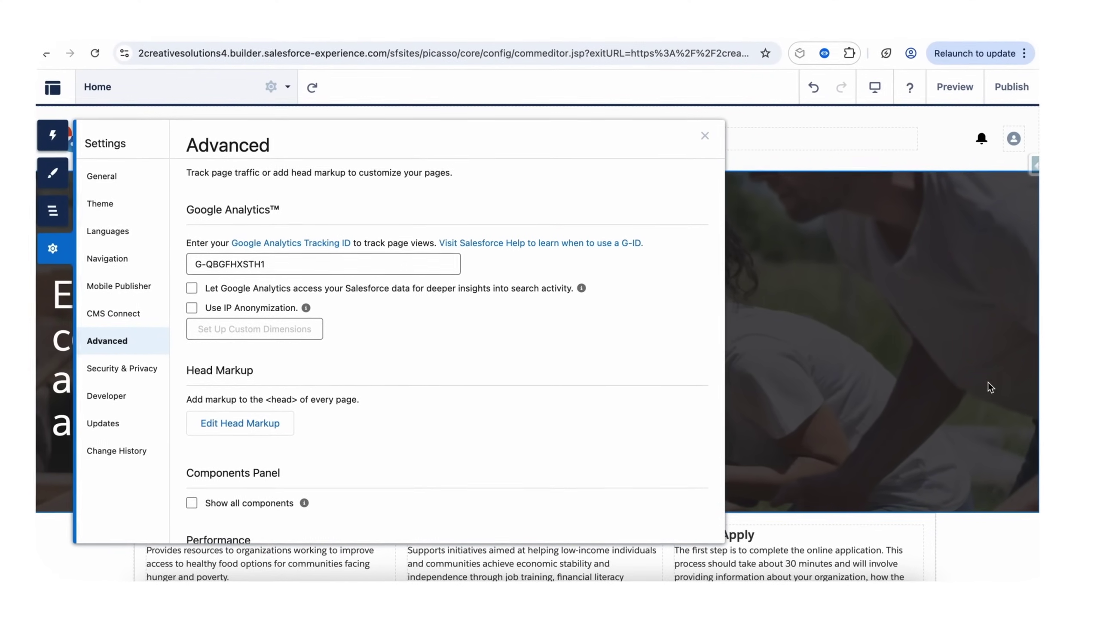
click(1004, 91)
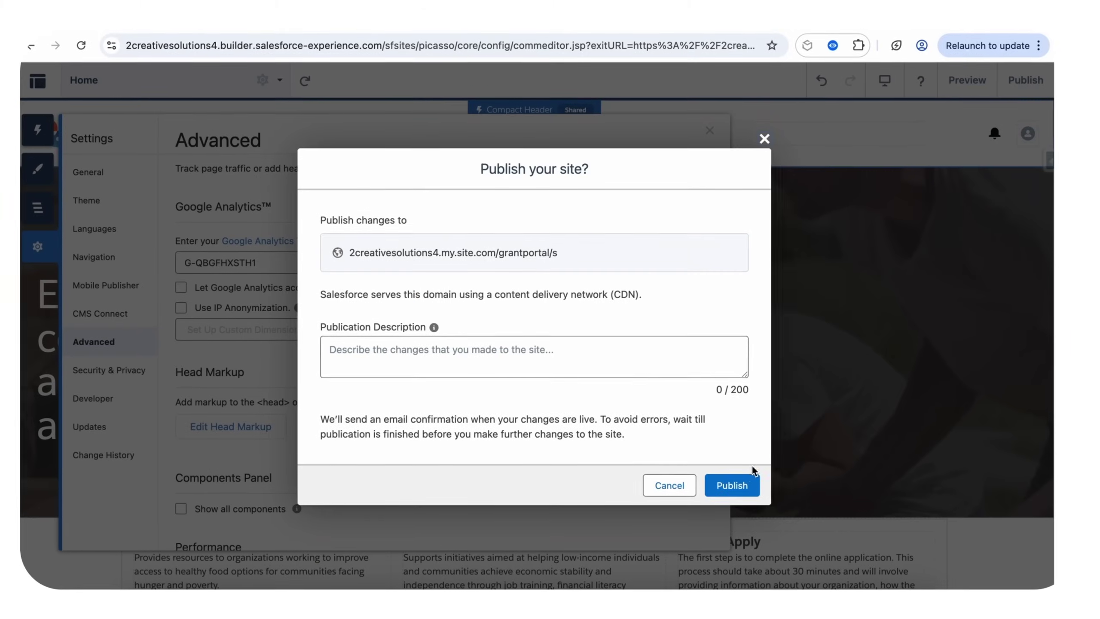
click(736, 479)
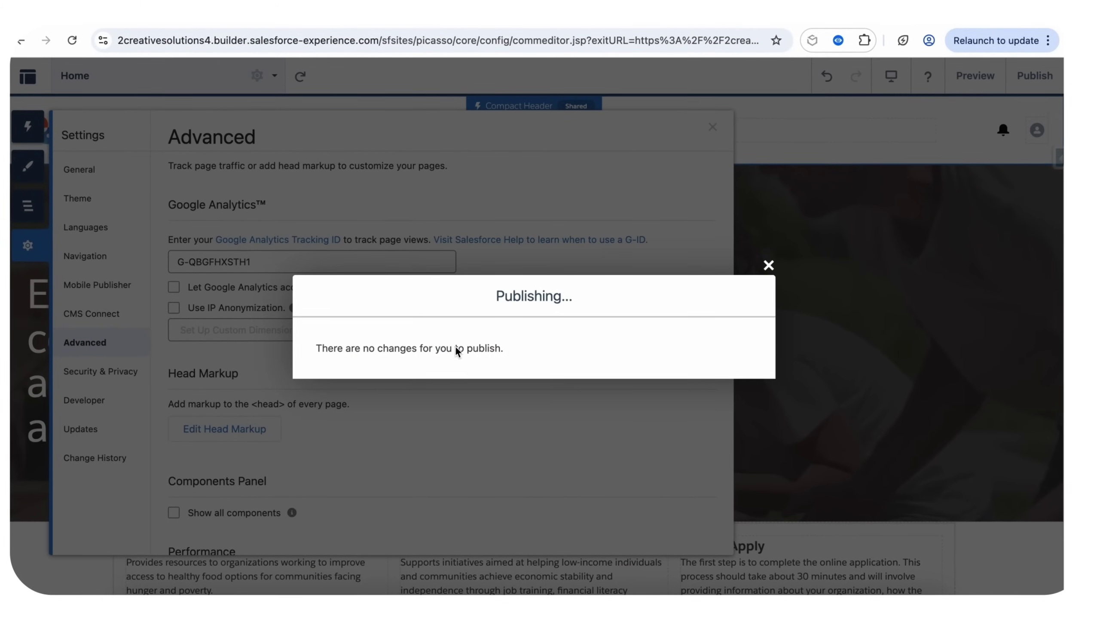
click(769, 265)
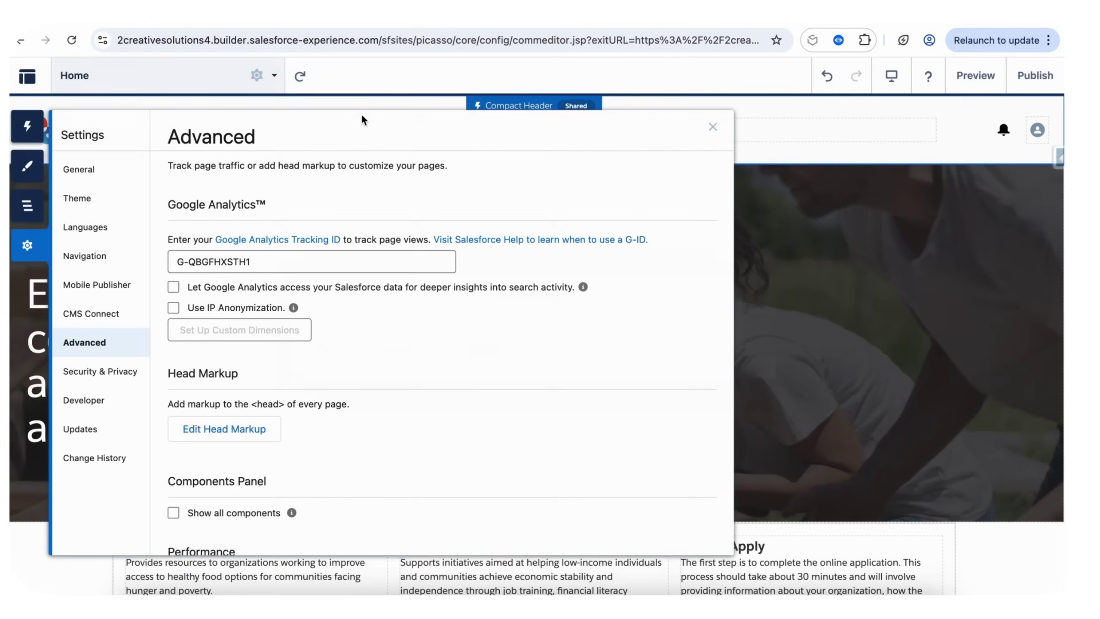
click(254, 27)
- Inspect the live grant portal and search Elements for 'gtag' to find the Google tag script
right_click(230, 194)
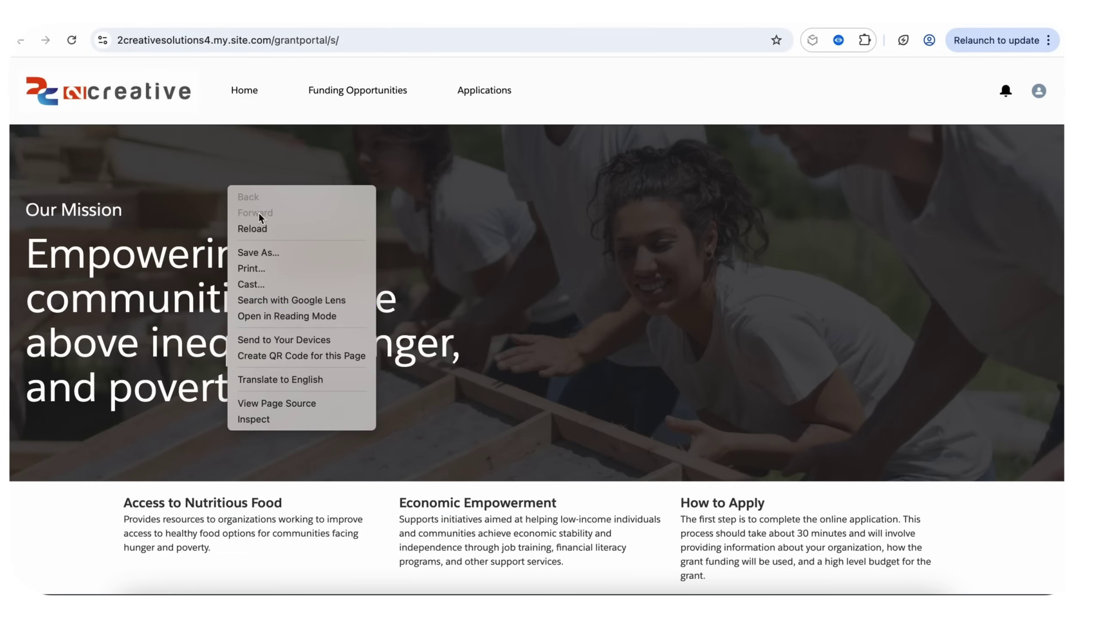
key(Escape)
key(super+f)
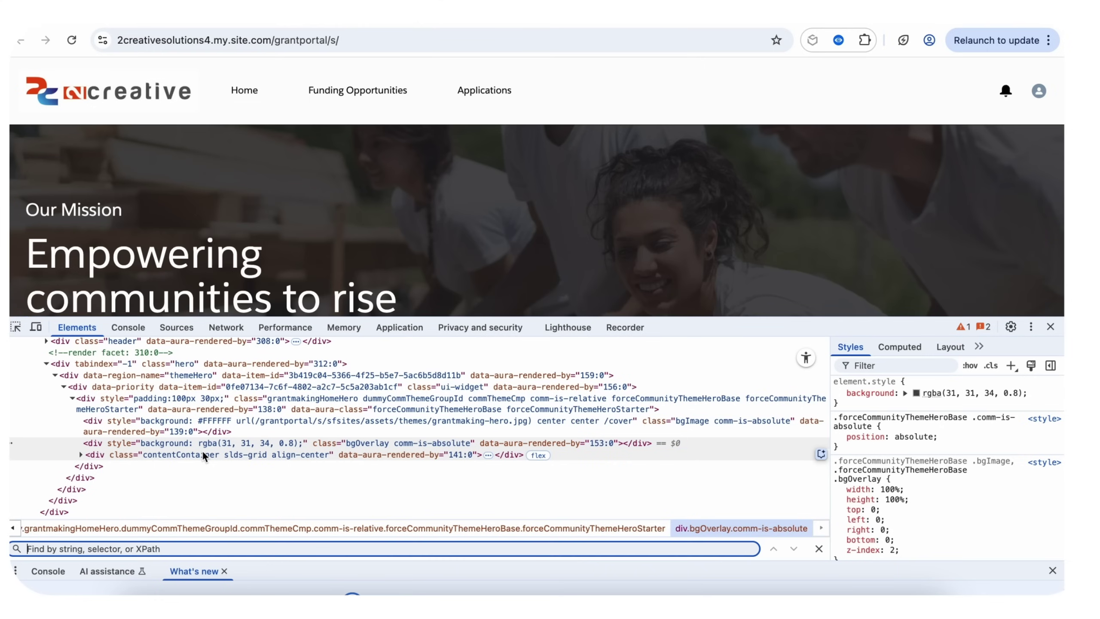
text(gtag)
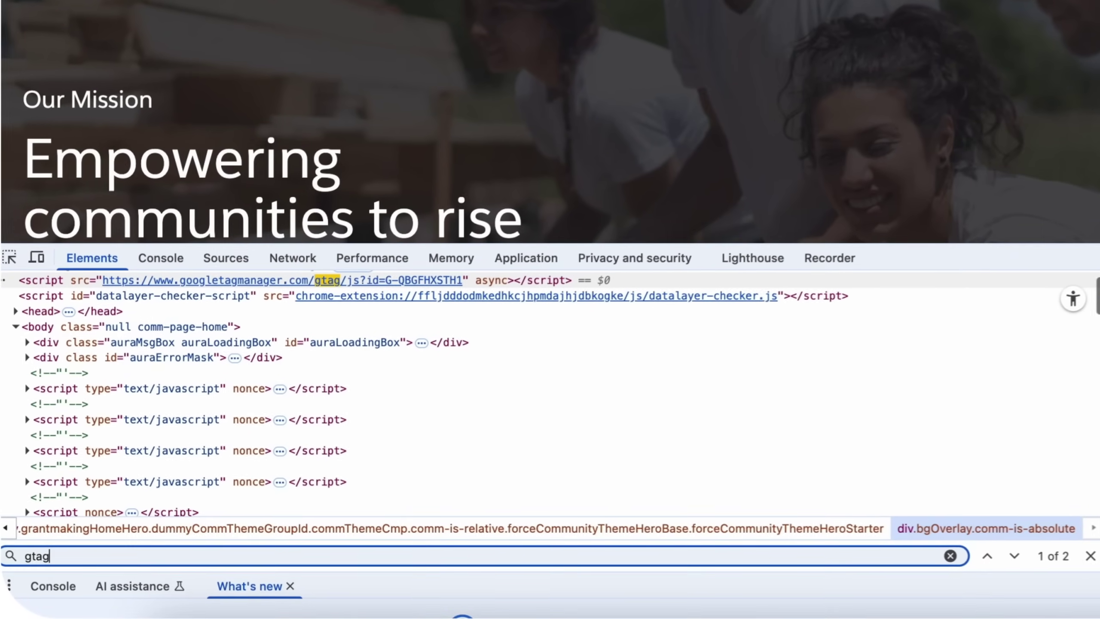
key(Return)
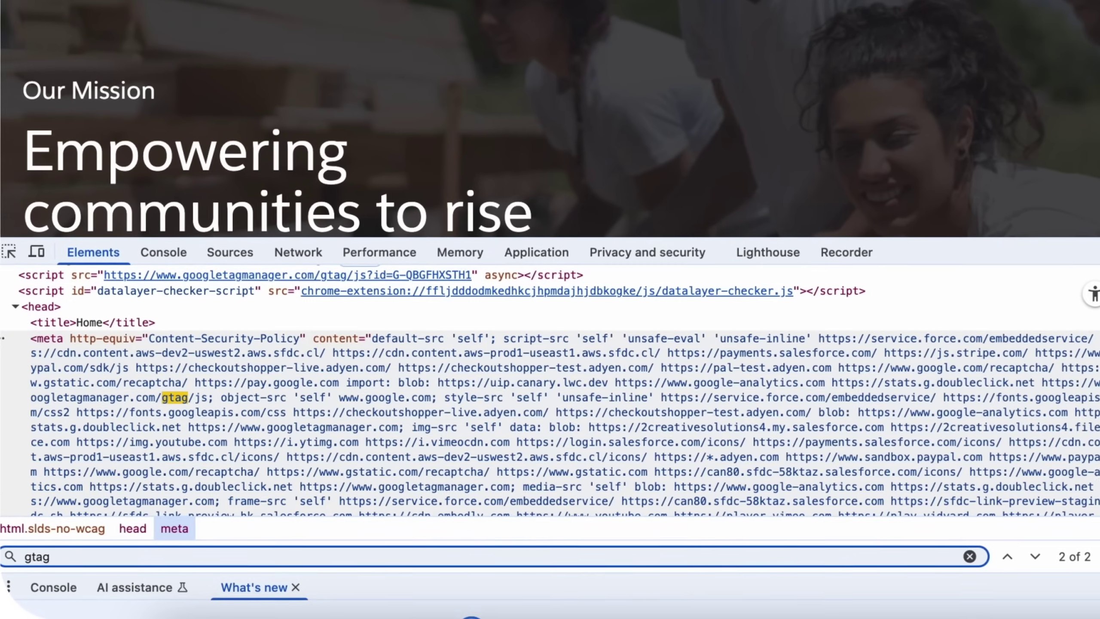
key(Return)
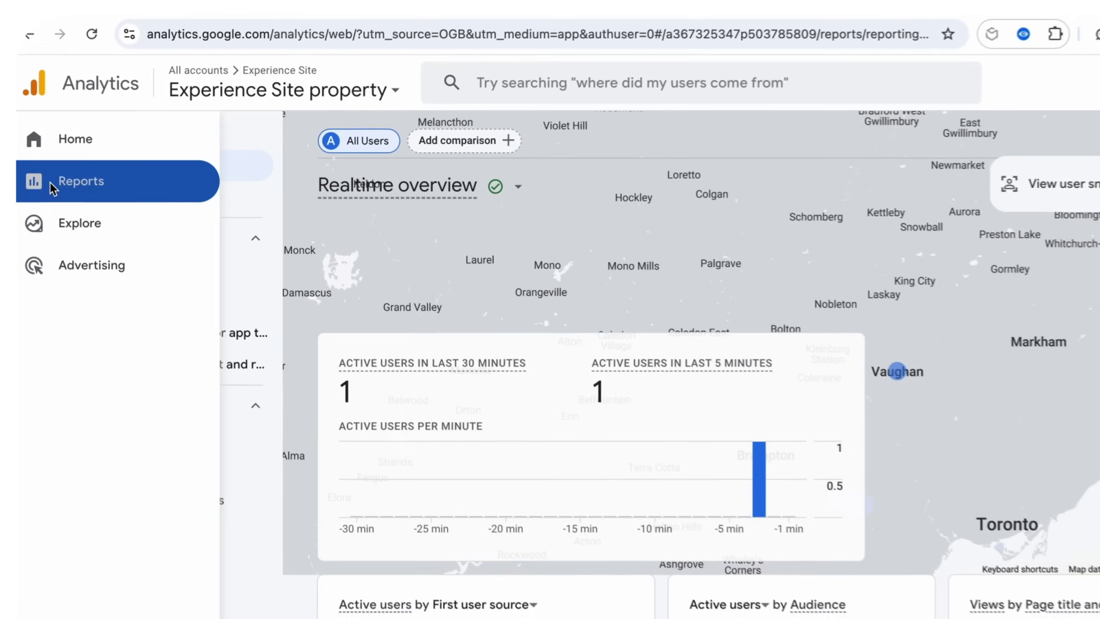
- Go to Reports > Realtime overview and check the active users cards: 1 user, 1 Home page view
click(50, 183)
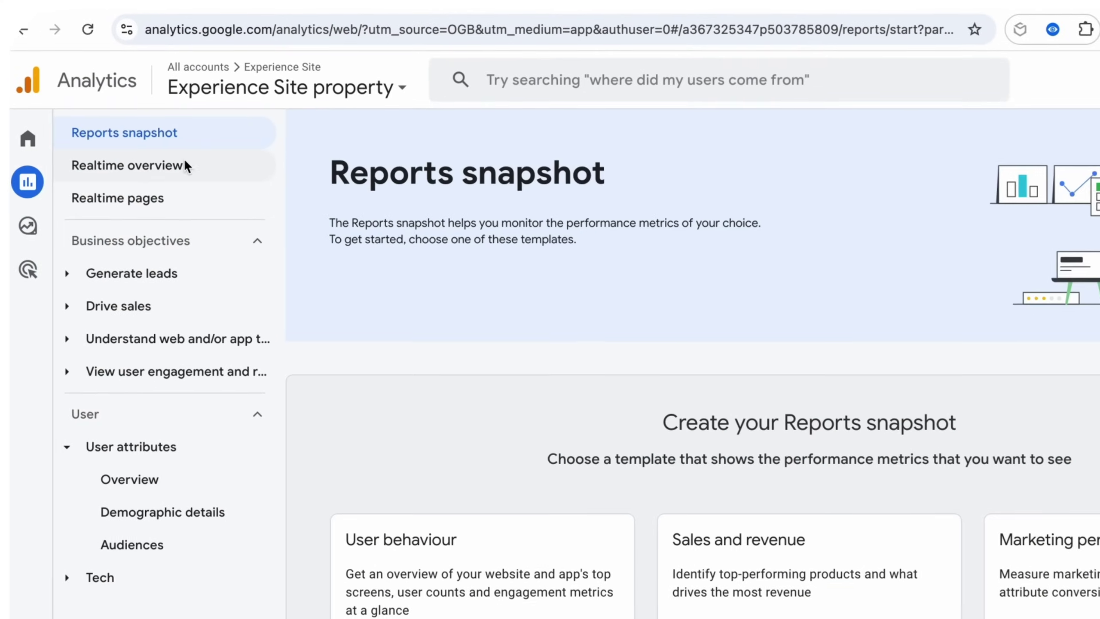
click(147, 167)
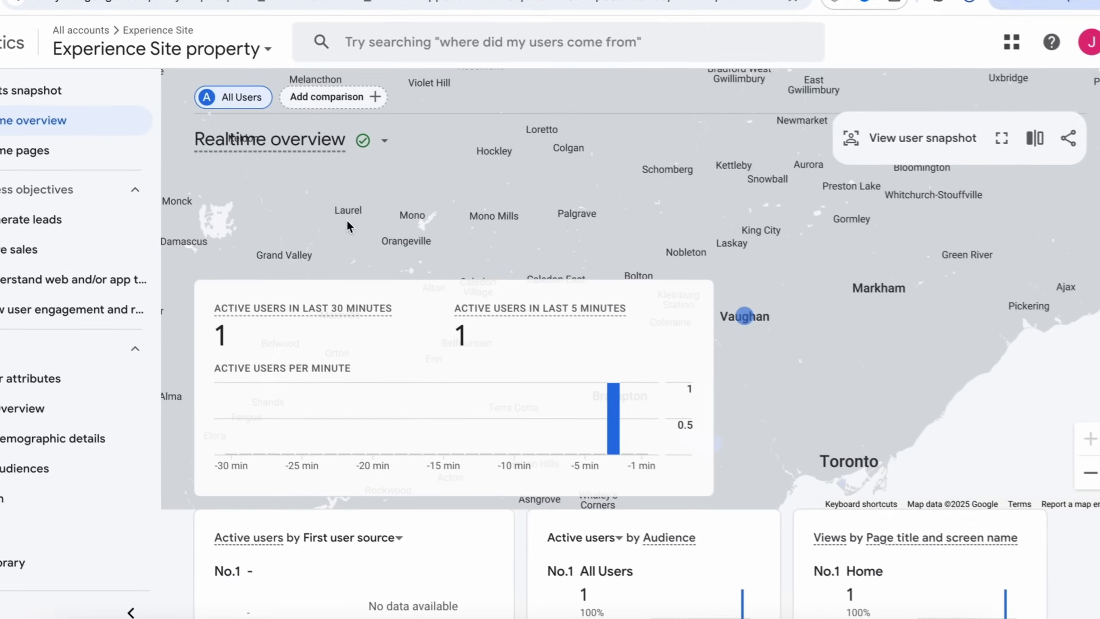
scroll(421, 234, down, 2)
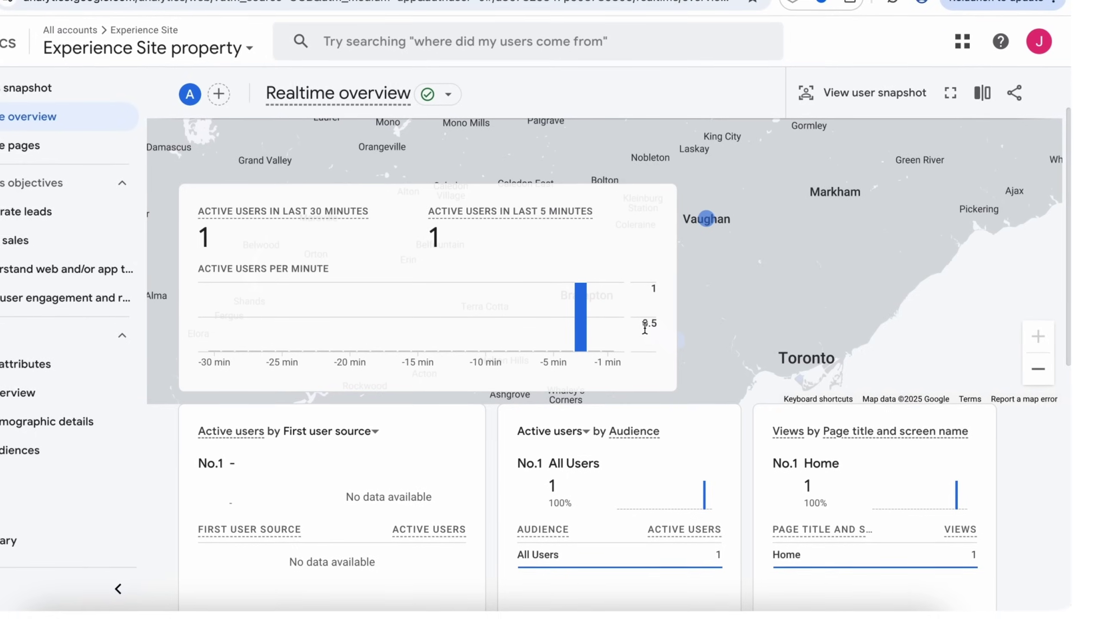
scroll(307, 265, down, 2)
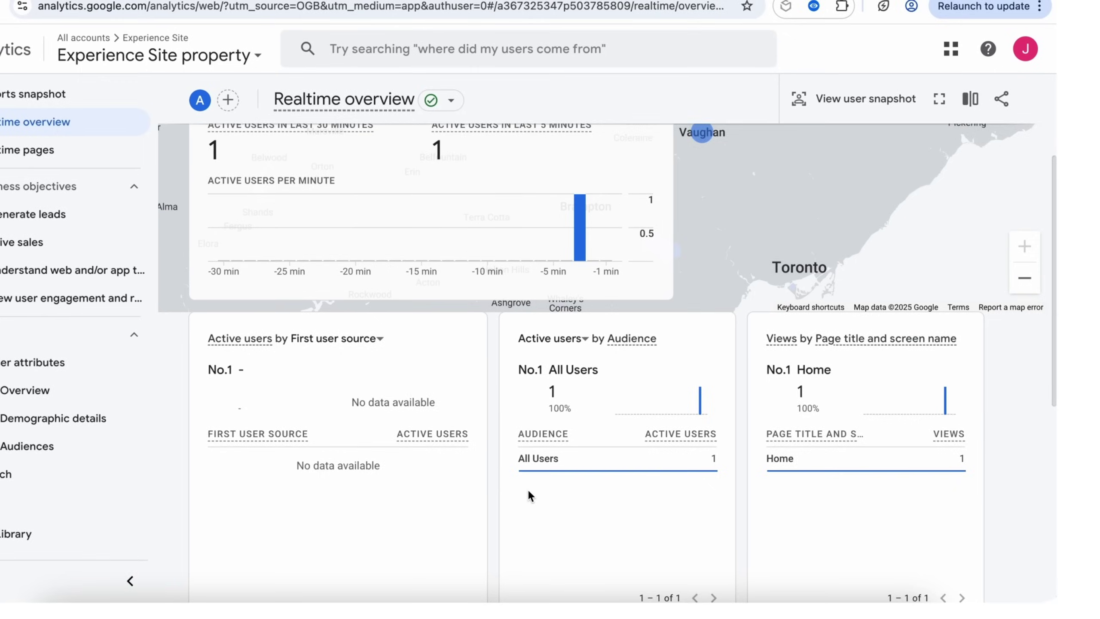
scroll(528, 488, down, 1)
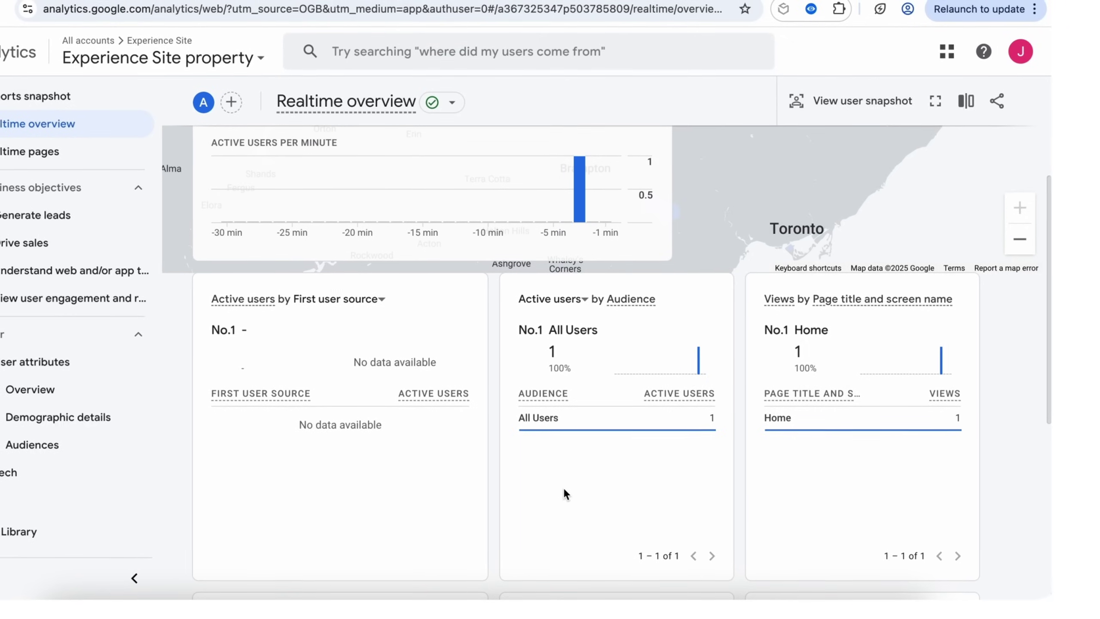